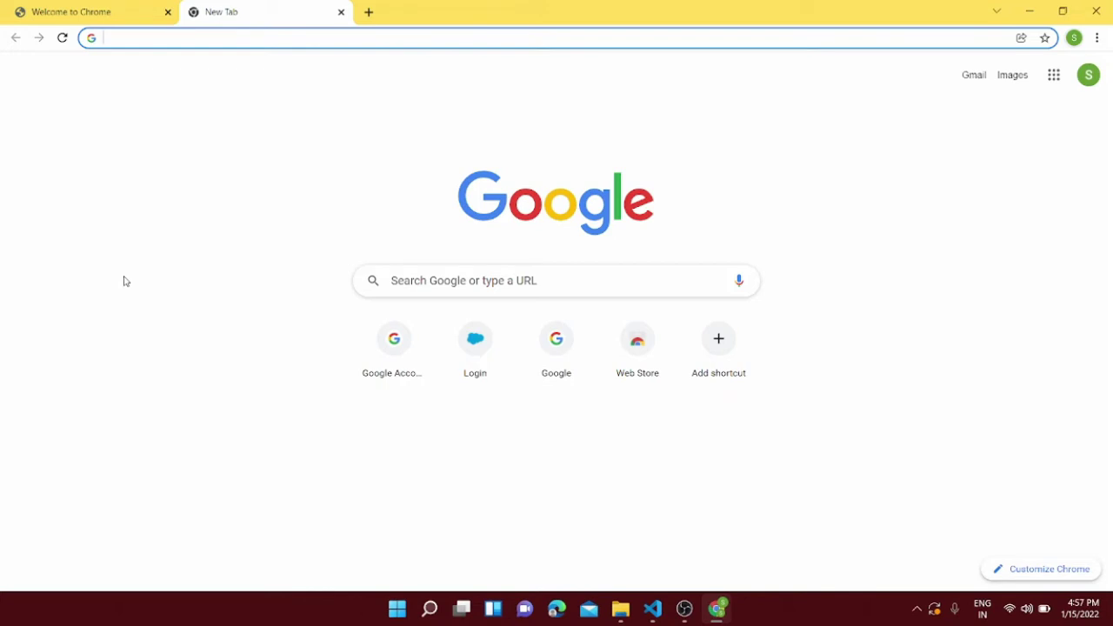
# Step: Go to developer.salesforce.com in Chrome's address bar
pyautogui.write('develope')
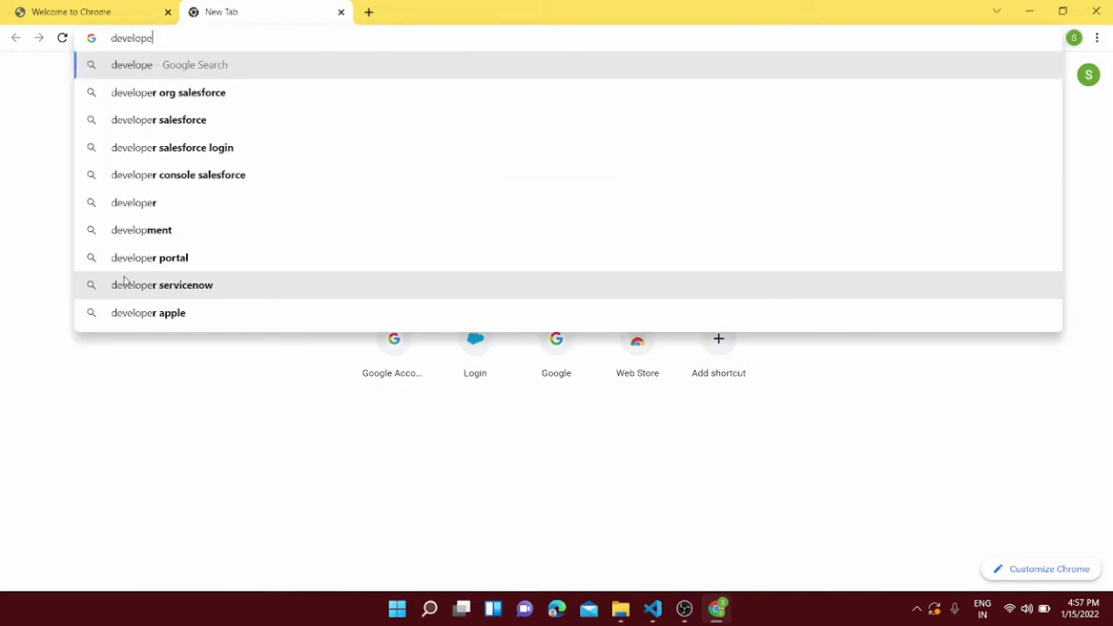
pyautogui.write('r.sales')
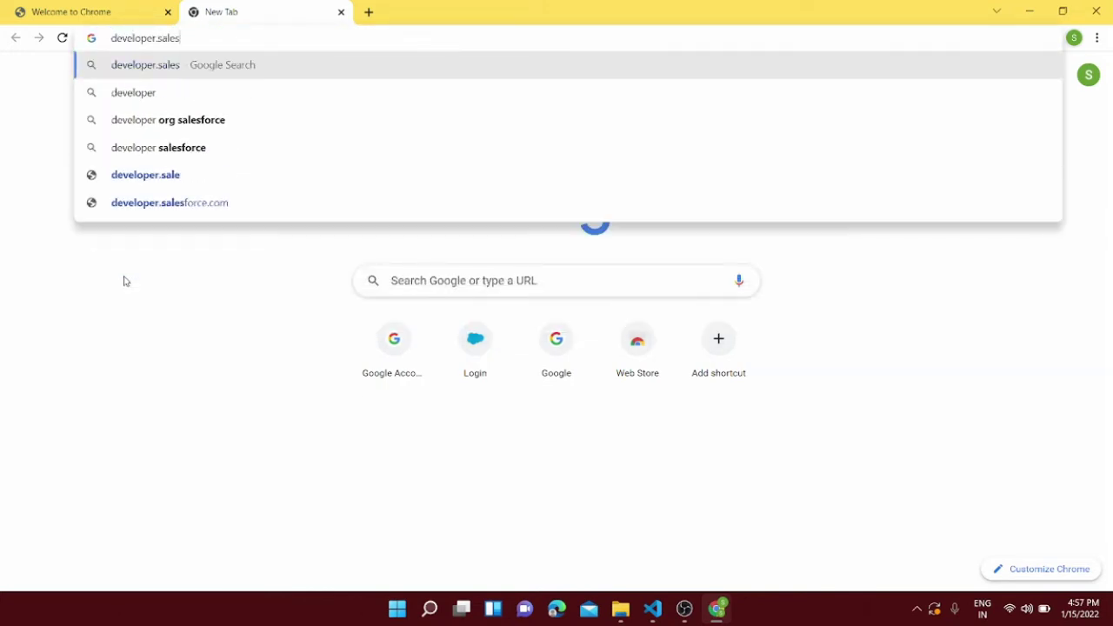
pyautogui.write('force.com')
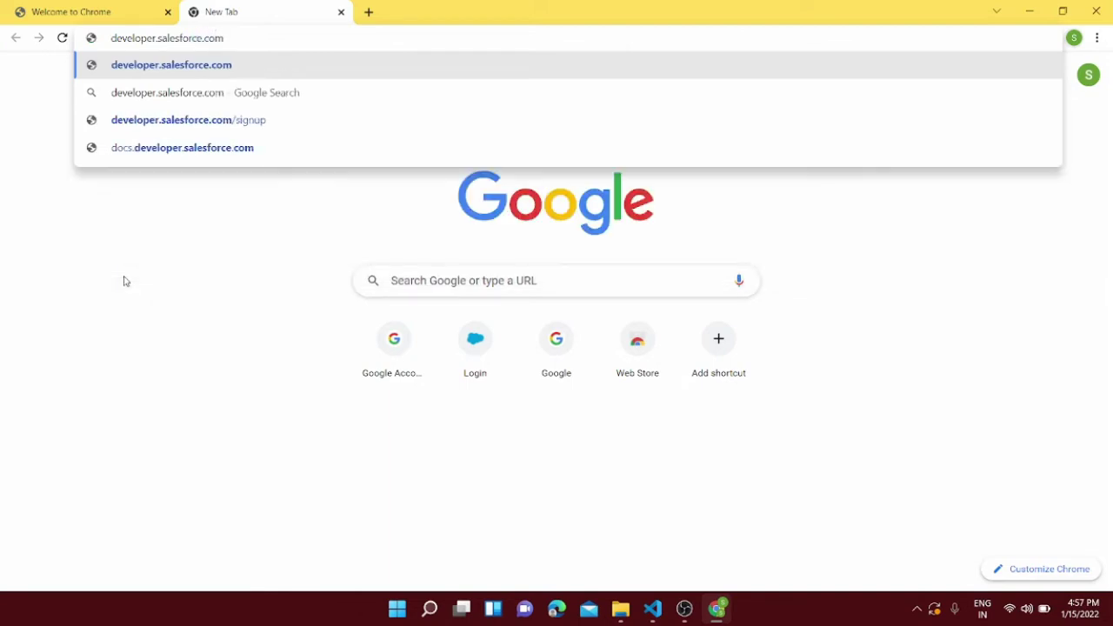
pyautogui.press('Return')
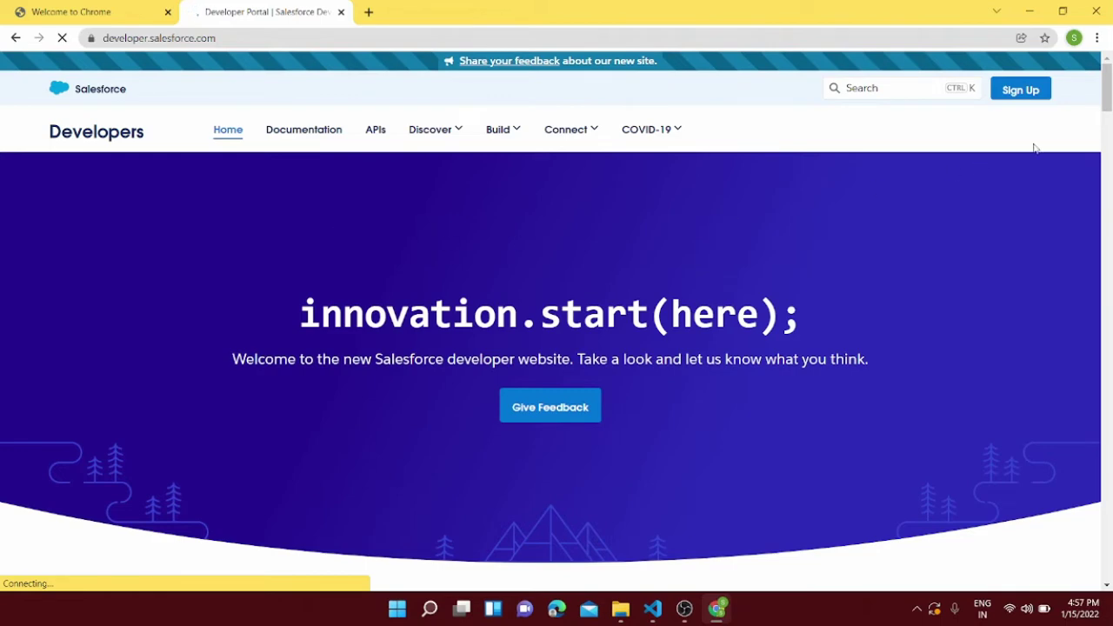
# Step: Open the Developer Edition signup form and enter the first name
pyautogui.click(1027, 92)
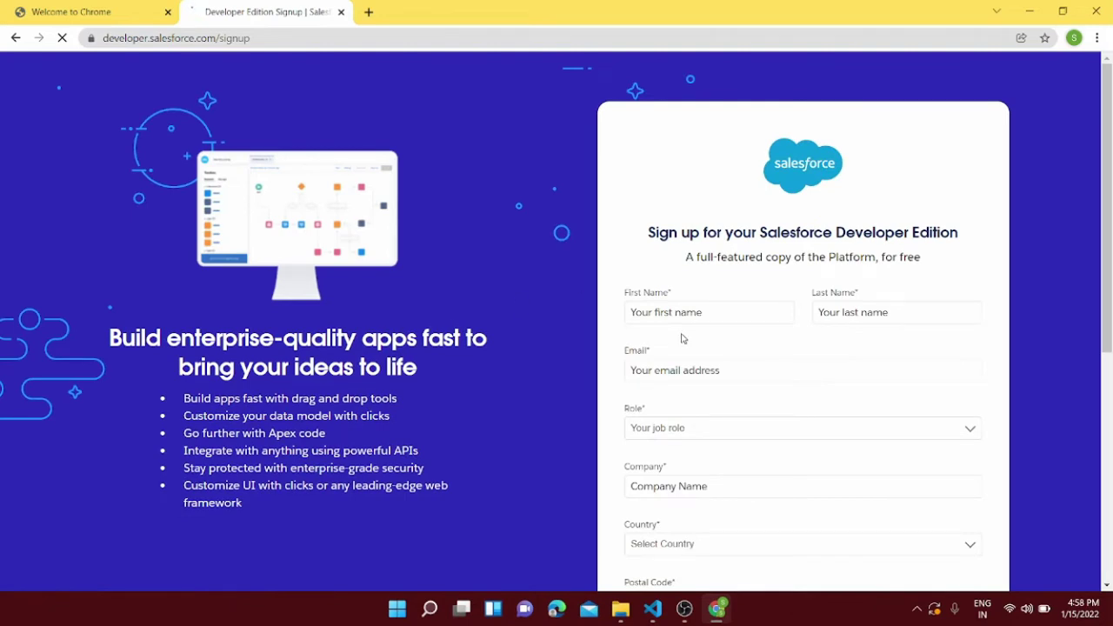
pyautogui.scroll(-1, 682, 339)
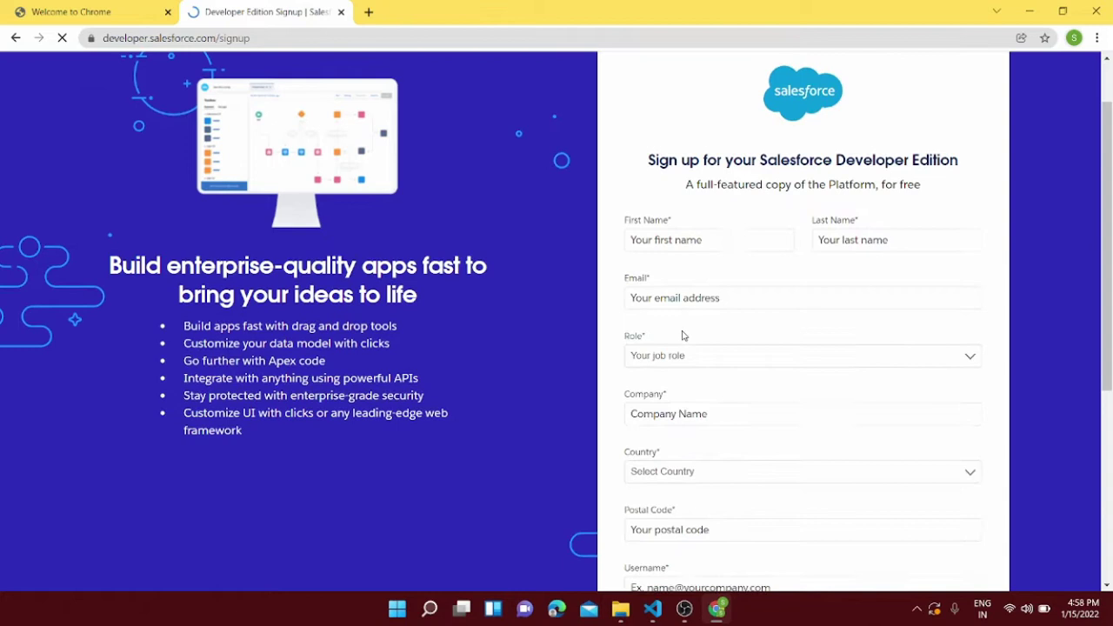
pyautogui.click(671, 238)
pyautogui.write('S')
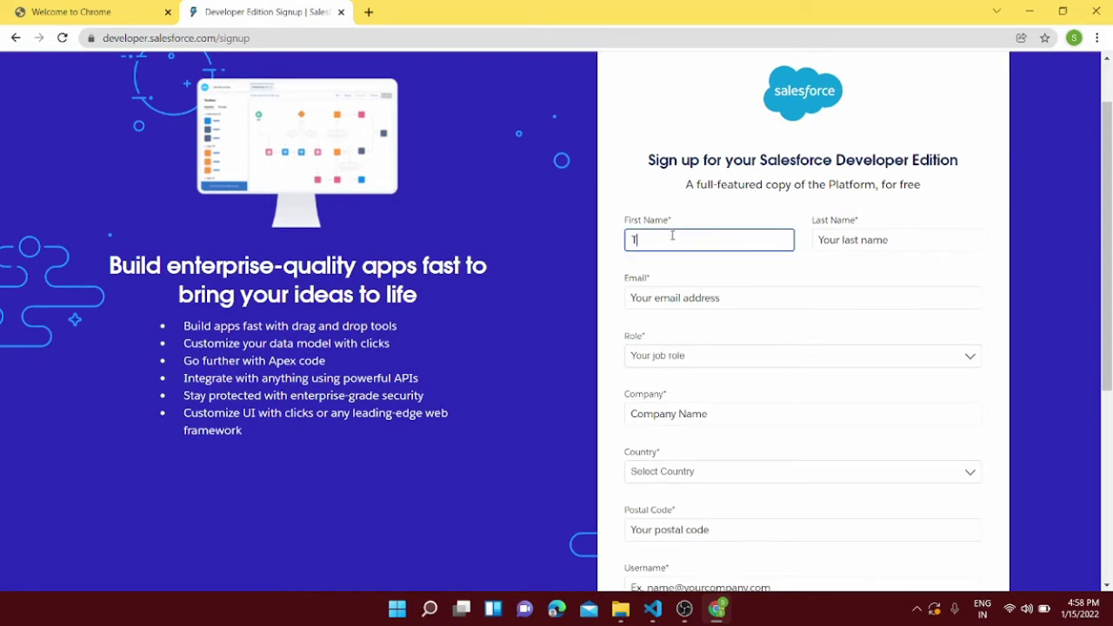
pyautogui.press('BackSpace')
pyautogui.write('Salesforce')
# Step: Enter the last name and the e-mail address on the signup form
pyautogui.click(833, 238)
pyautogui.write('Anytime')
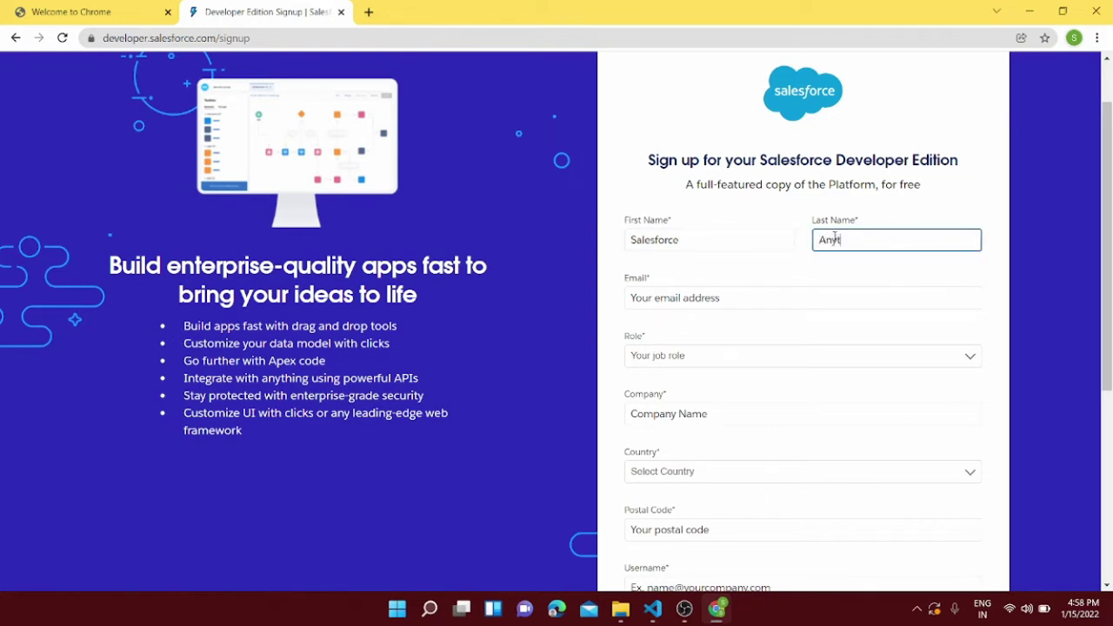
pyautogui.click(741, 301)
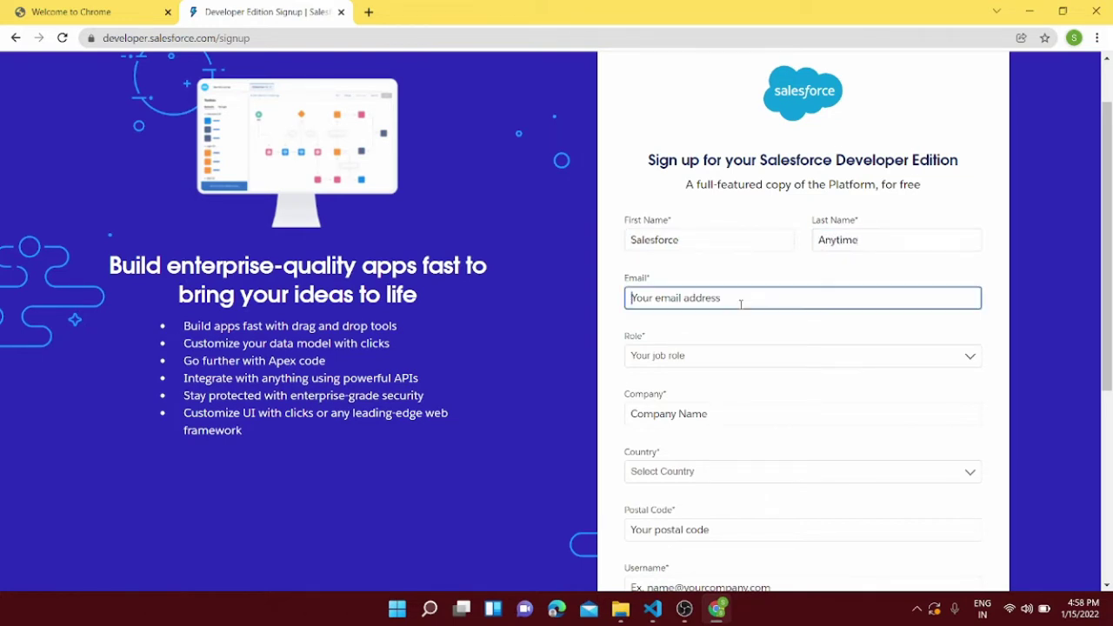
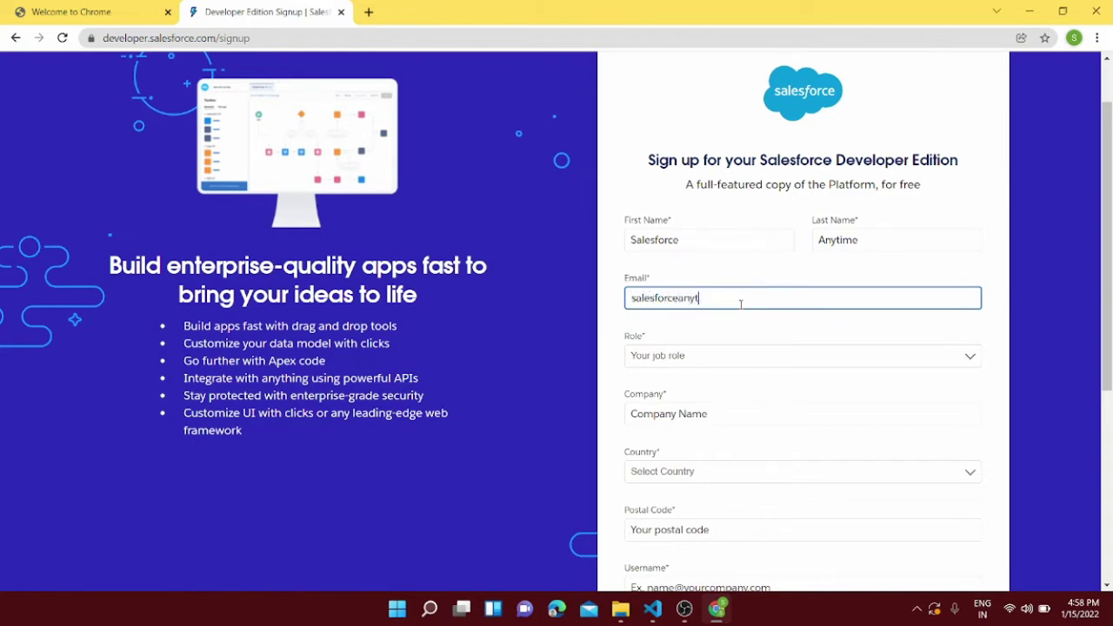
# Step: Set the role to Developer and the company to xyz
pyautogui.click(728, 361)
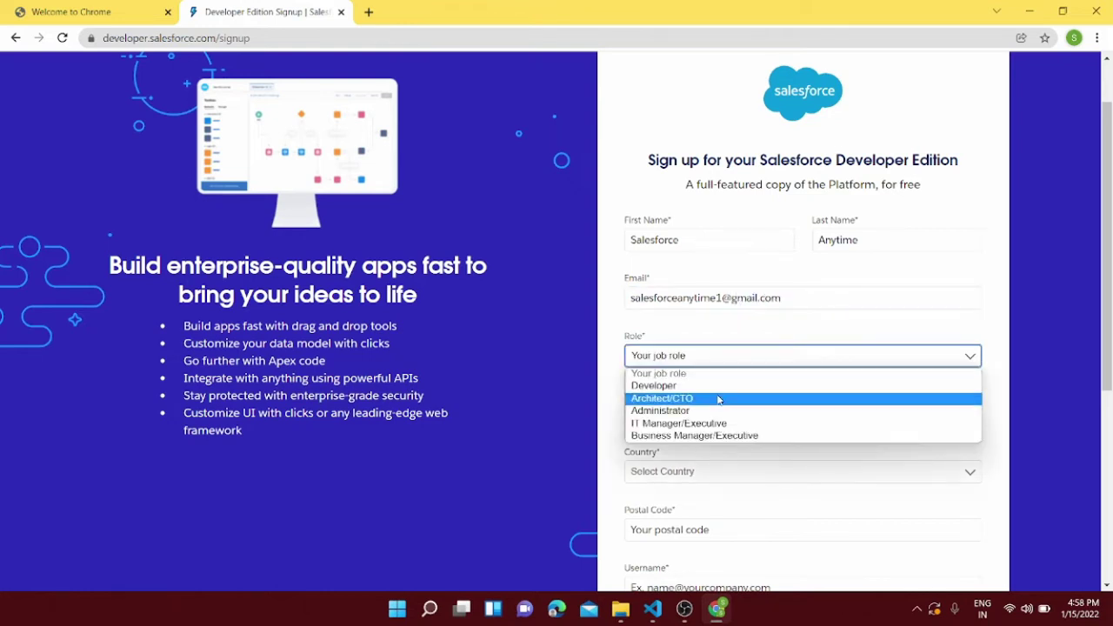
pyautogui.click(711, 388)
pyautogui.scroll(-1, 744, 391)
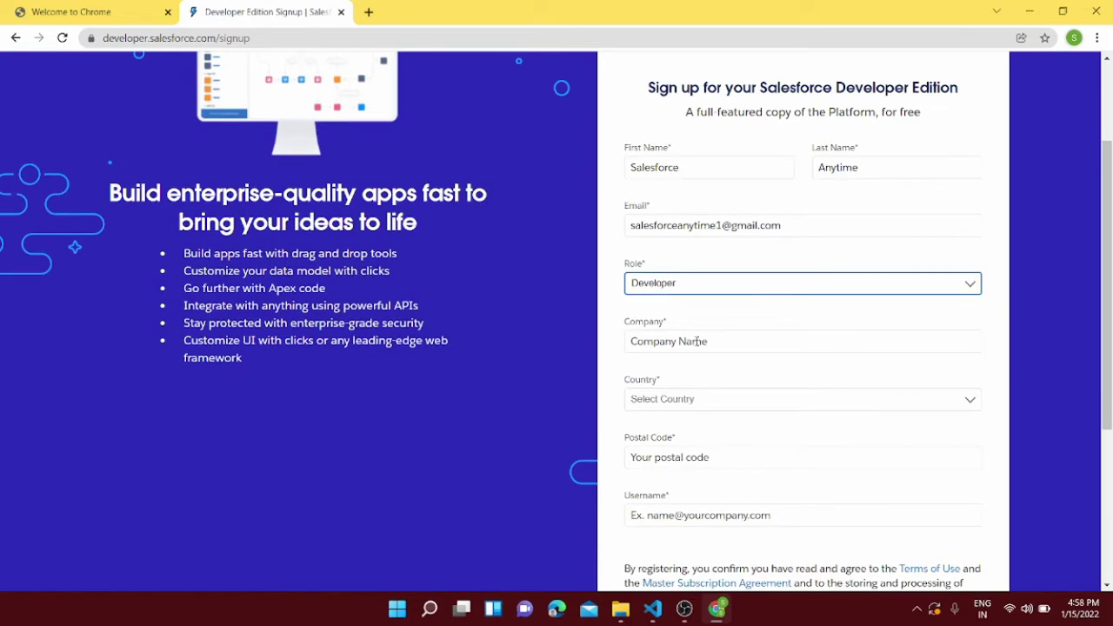
pyautogui.click(696, 342)
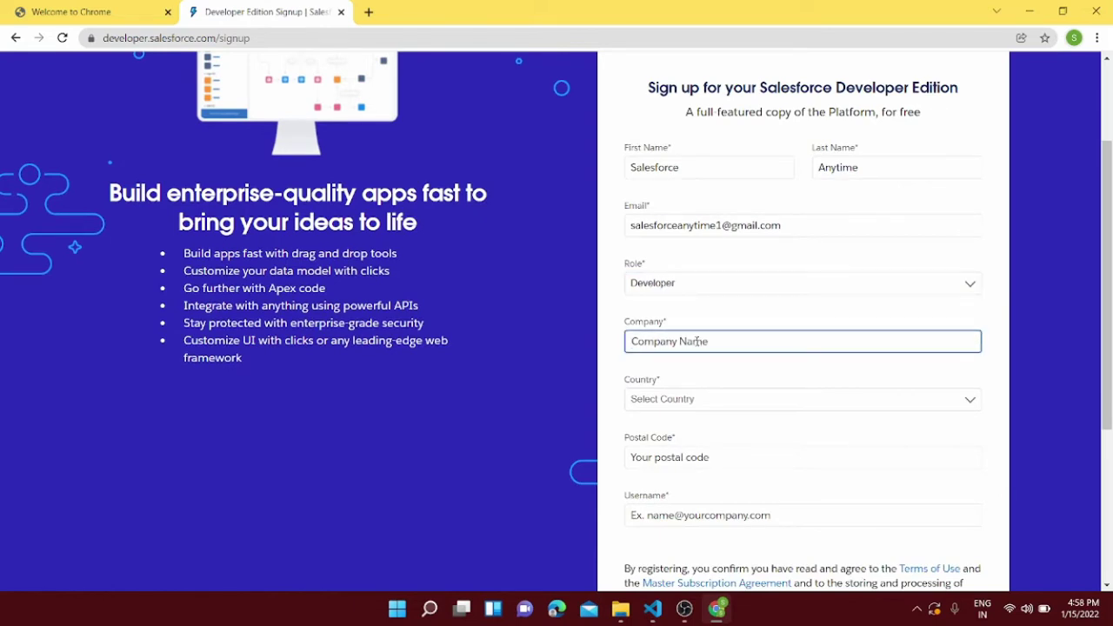
pyautogui.write('xyz')
# Step: Choose India as the country and enter the postal code
pyautogui.scroll(-1, 696, 340)
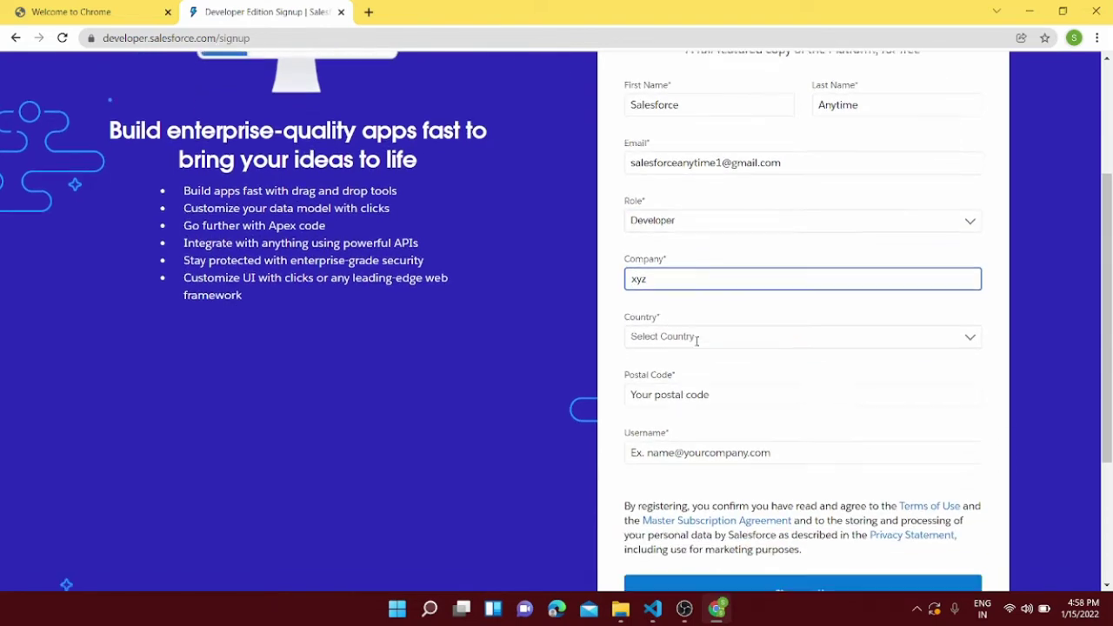
pyautogui.click(694, 330)
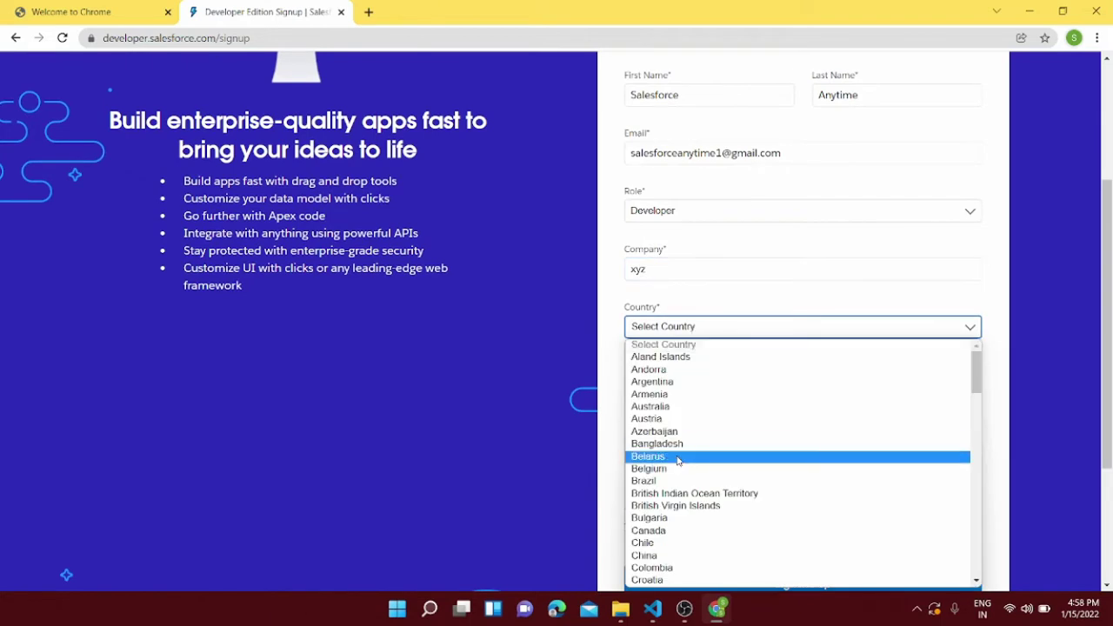
pyautogui.press('i')
pyautogui.scroll(-3, 683, 452)
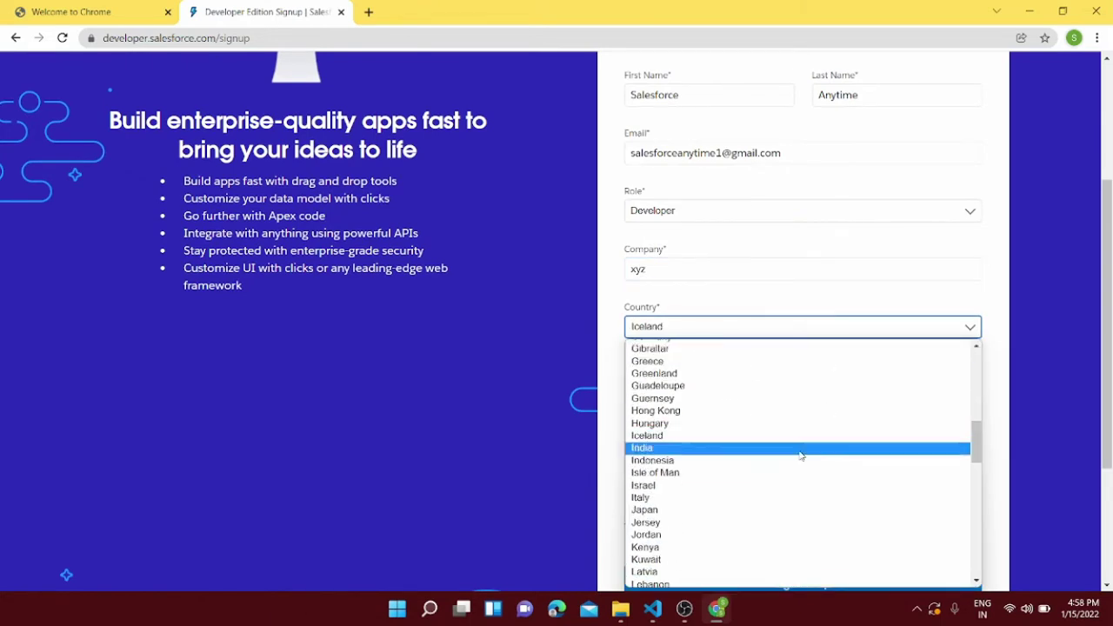
pyautogui.press('Escape')
pyautogui.press('Down')
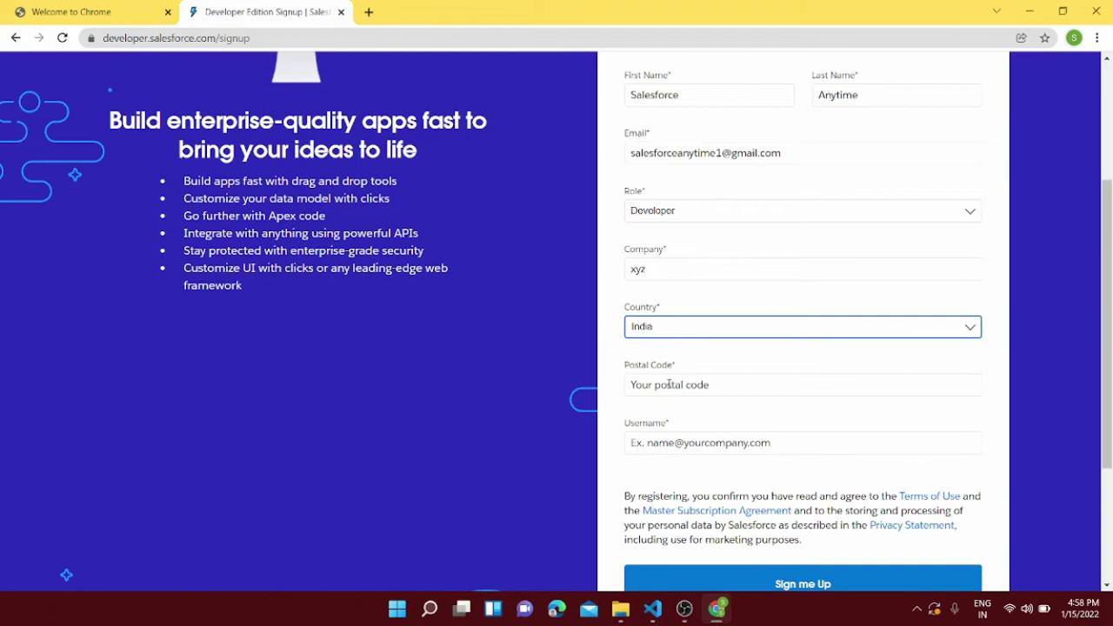
pyautogui.click(668, 383)
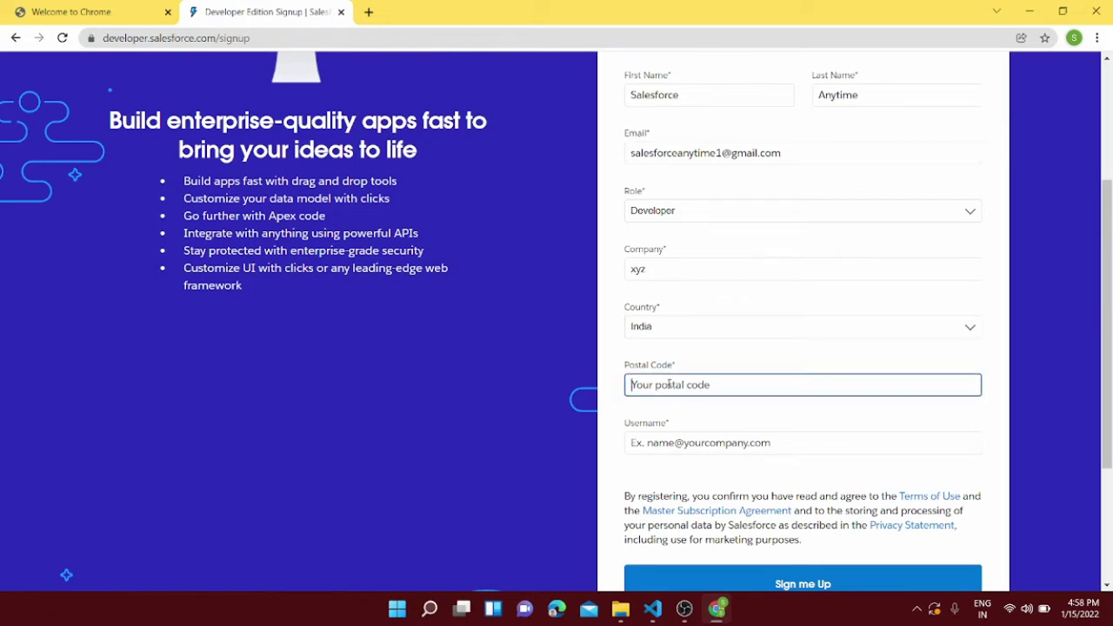
pyautogui.write('248001')
pyautogui.scroll(-2, 668, 384)
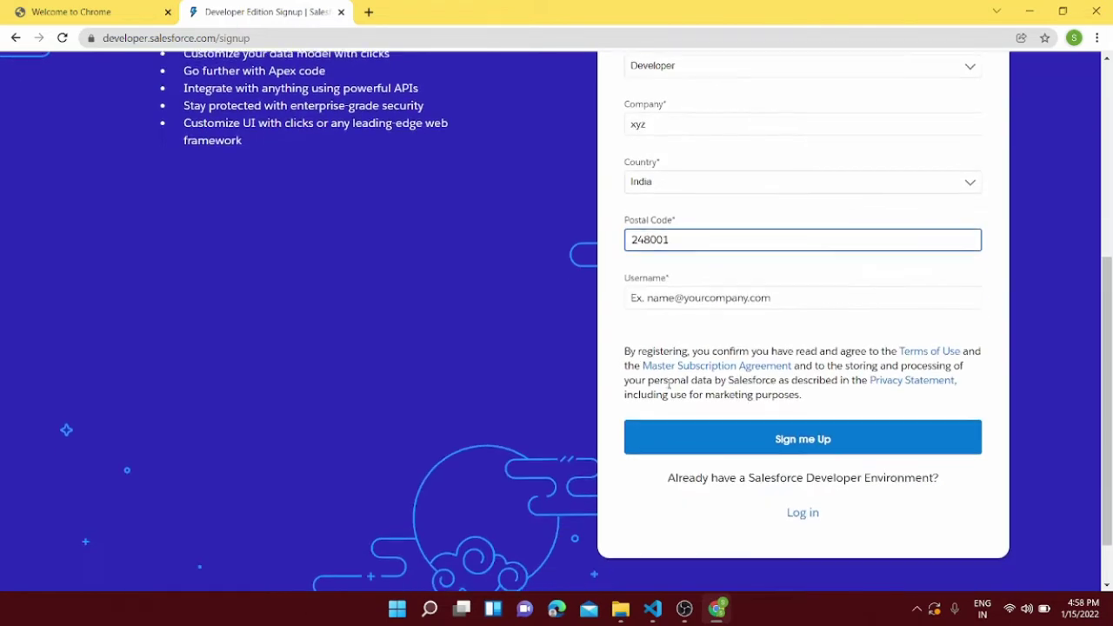
# Step: Enter an e-mail-format username, fixing its ending until the validation error clears
pyautogui.click(666, 298)
pyautogui.scroll(1, 668, 298)
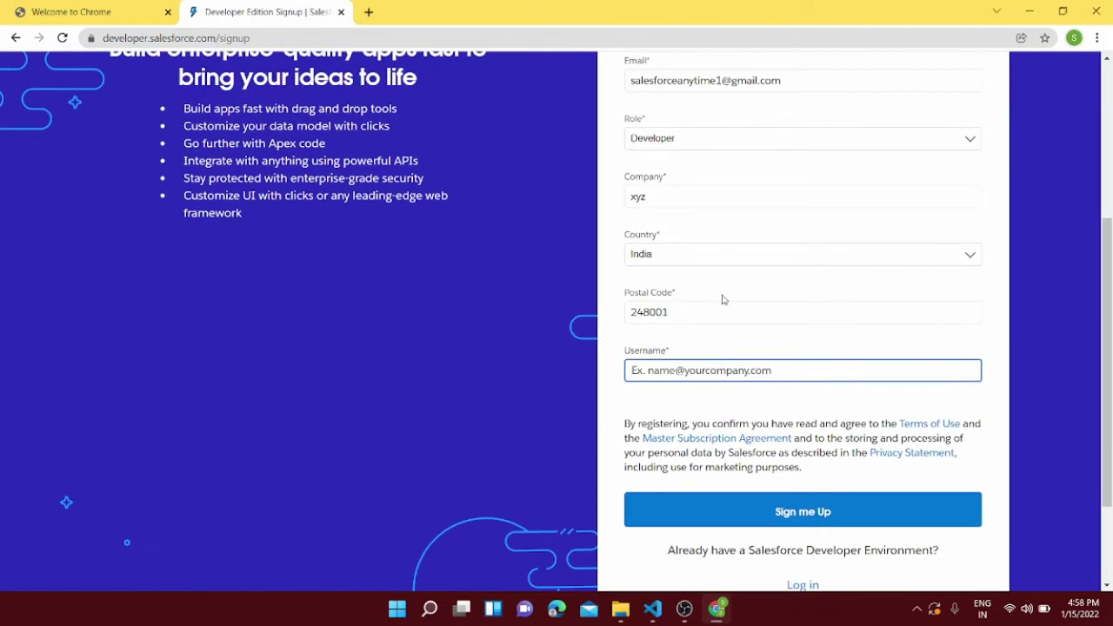
pyautogui.write('salesfo')
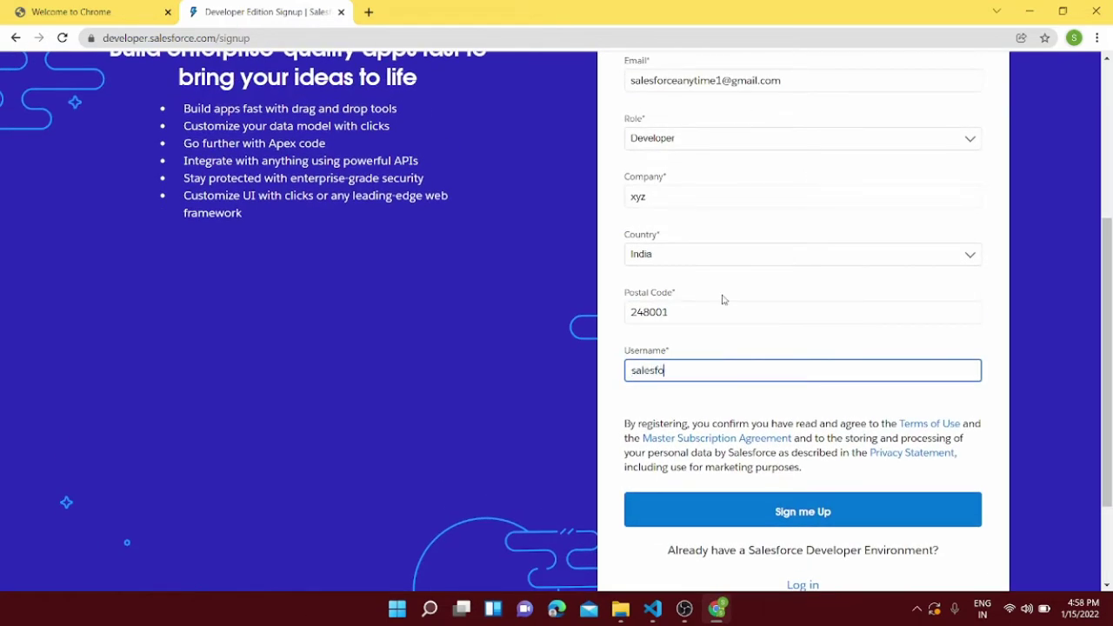
pyautogui.write('rcesnytime')
pyautogui.press('BackSpace')
pyautogui.press('BackSpace')
pyautogui.press('BackSpace')
pyautogui.press('BackSpace')
pyautogui.press('BackSpace')
pyautogui.press('BackSpace')
pyautogui.press('BackSpace')
pyautogui.press('BackSpace')
pyautogui.press('BackSpace')
pyautogui.press('BackSpace')
pyautogui.press('BackSpace')
pyautogui.press('BackSpace')
pyautogui.press('BackSpace')
pyautogui.press('BackSpace')
pyautogui.press('BackSpace')
pyautogui.press('BackSpace')
pyautogui.press('BackSpace')
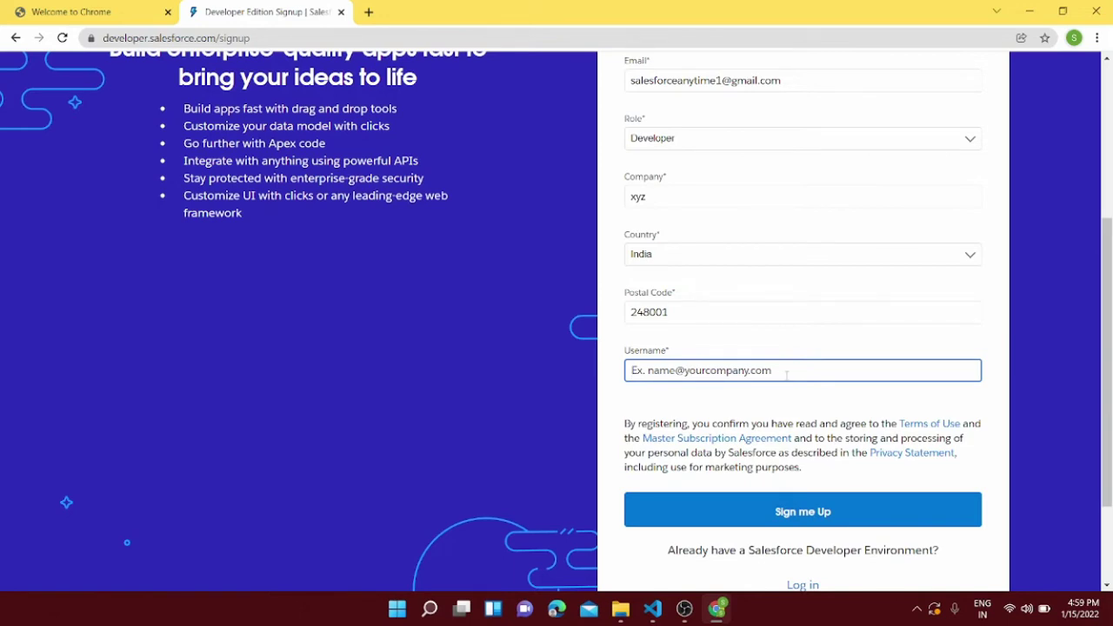
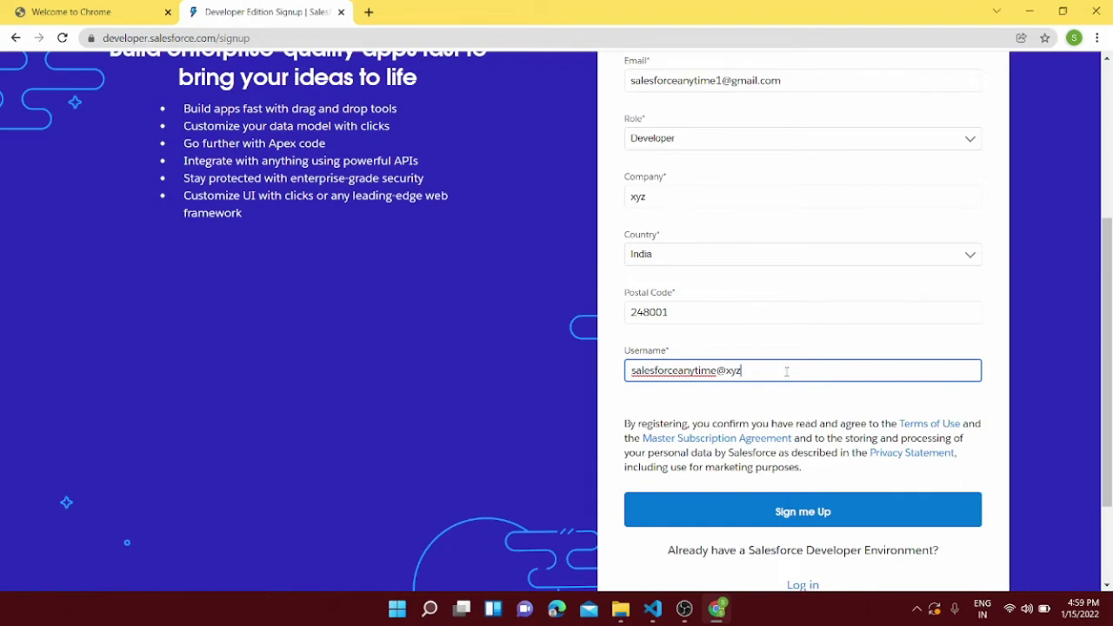
pyautogui.click(739, 352)
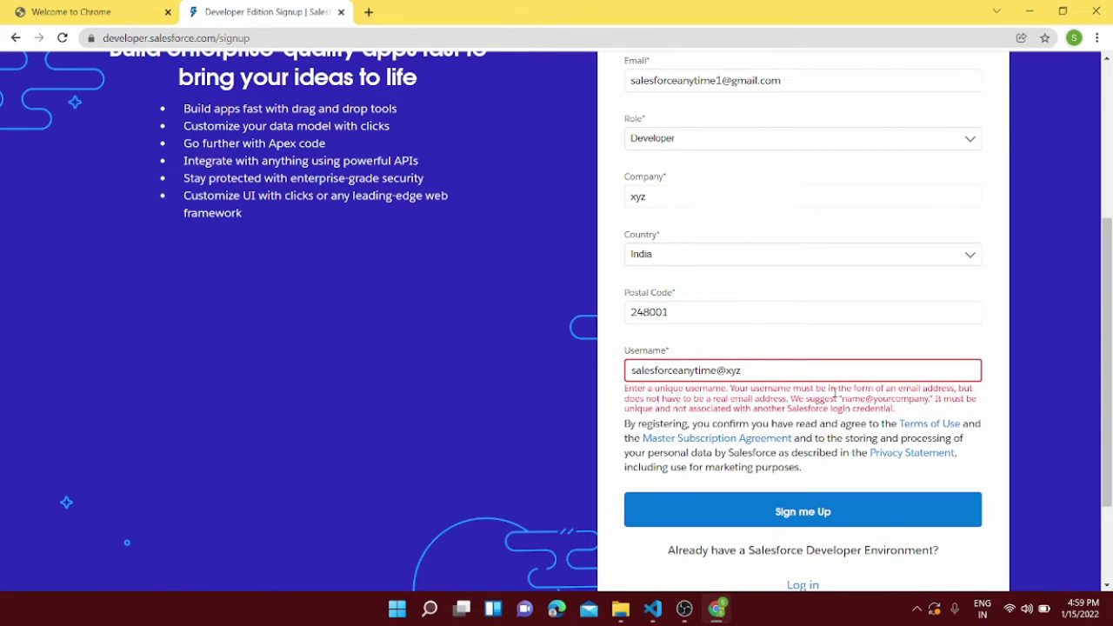
pyautogui.click(768, 366)
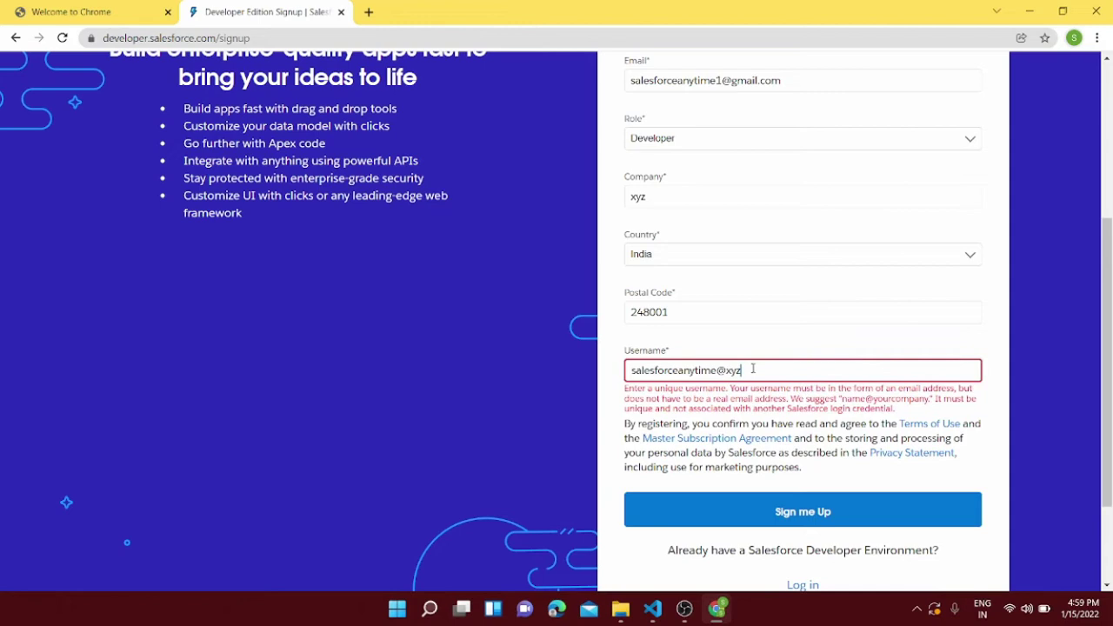
pyautogui.write('.x')
pyautogui.write('c')
pyautogui.write('om')
pyautogui.click(778, 345)
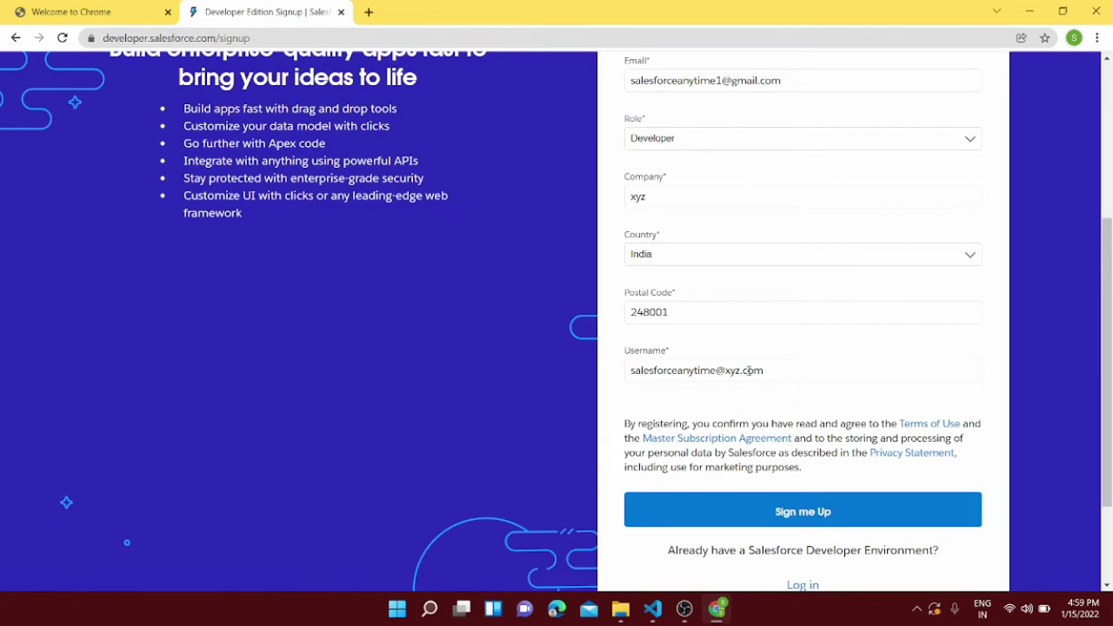
# Step: Submit the completed Developer Edition signup form with Sign me Up
pyautogui.scroll(1, 786, 514)
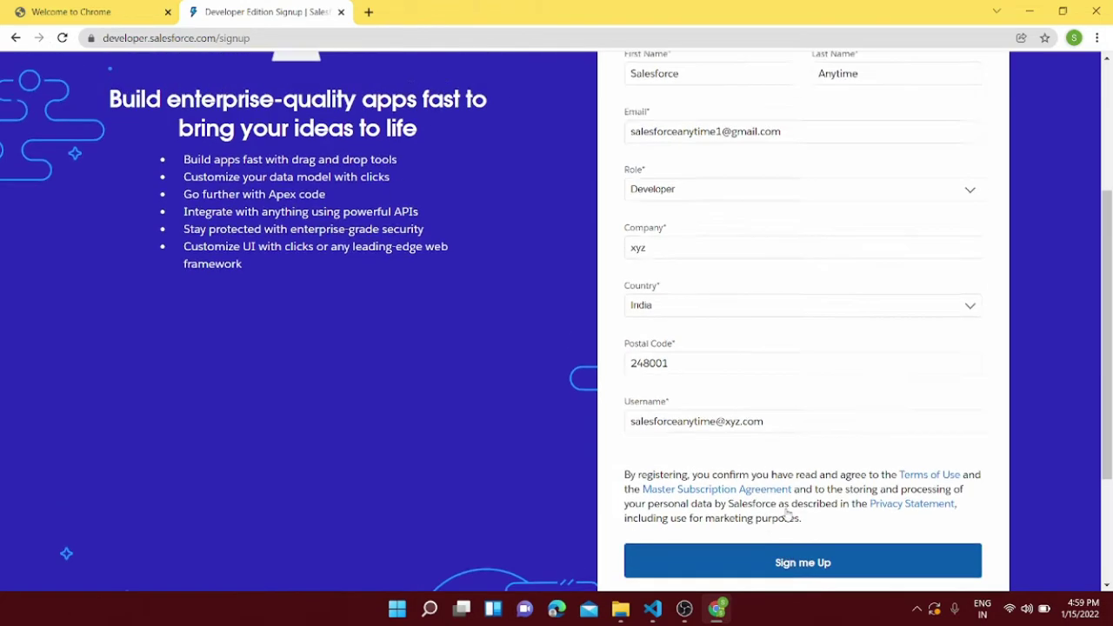
pyautogui.scroll(-2, 787, 535)
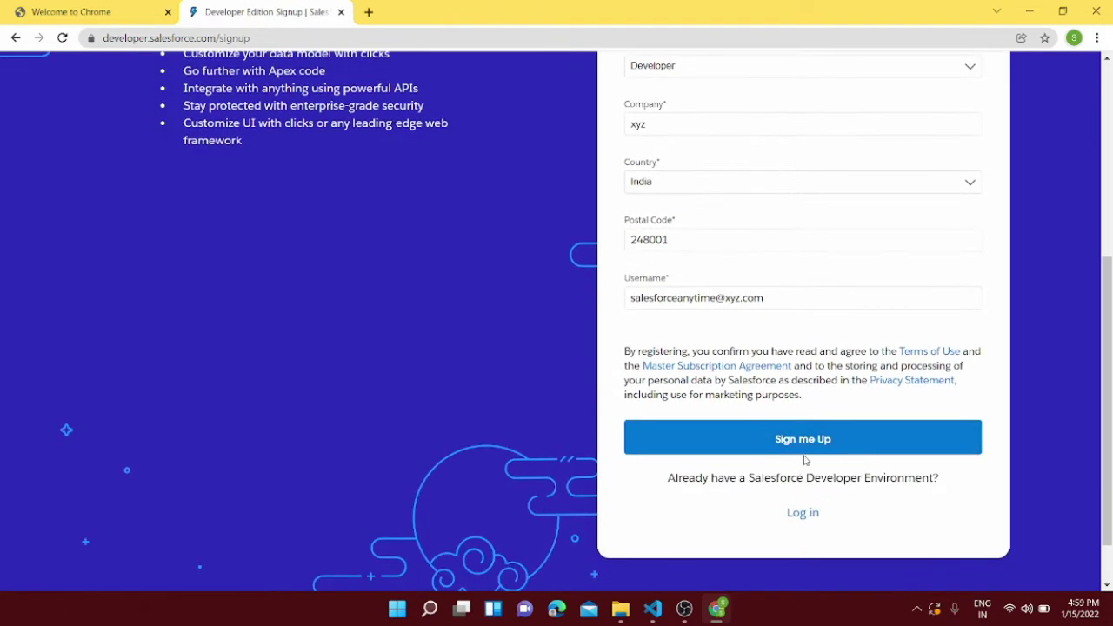
pyautogui.click(805, 445)
pyautogui.scroll(3, 805, 447)
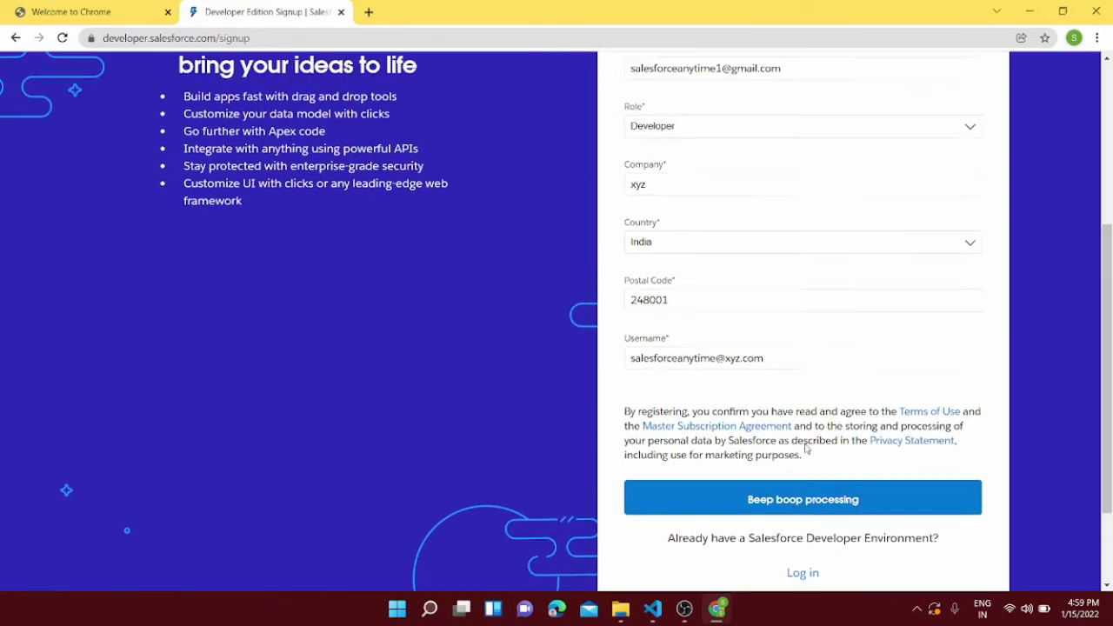
pyautogui.scroll(2, 805, 449)
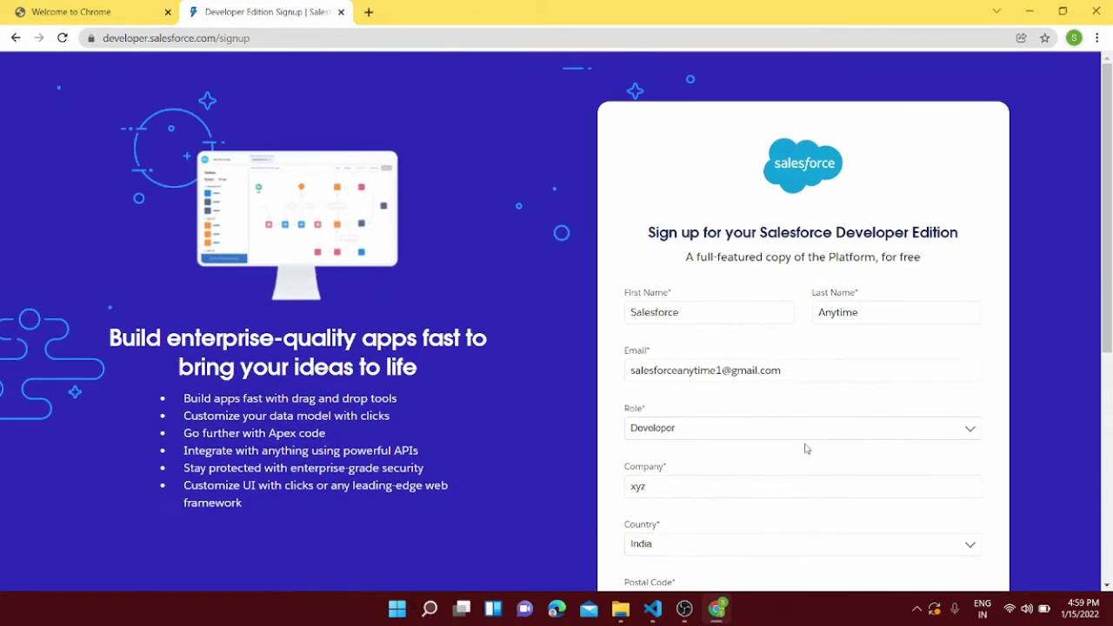
pyautogui.scroll(-3, 805, 449)
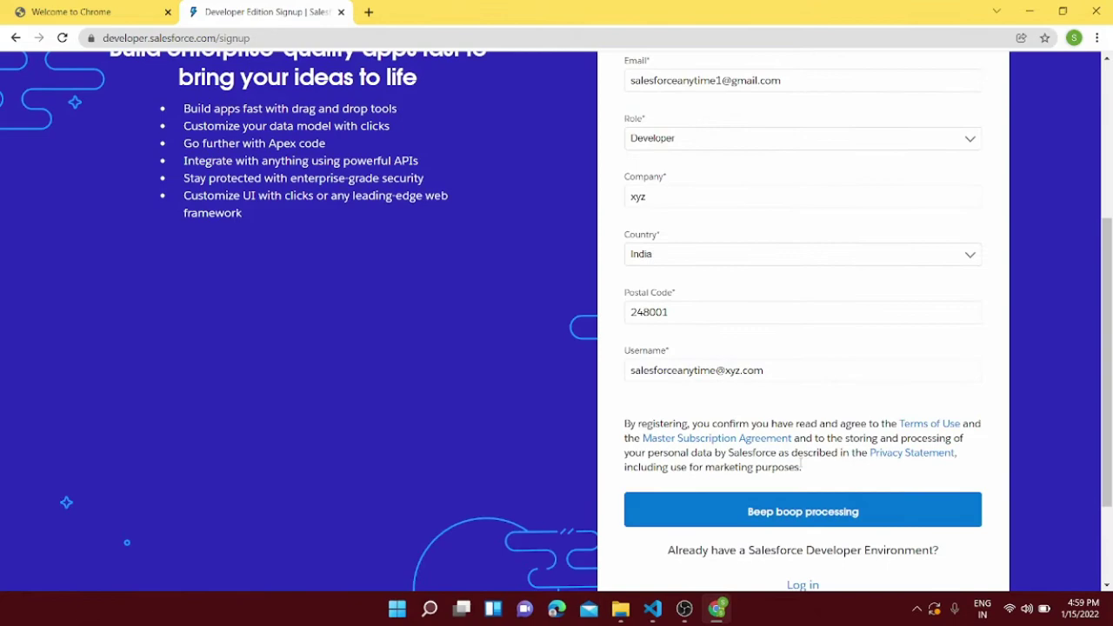
pyautogui.scroll(3, 801, 467)
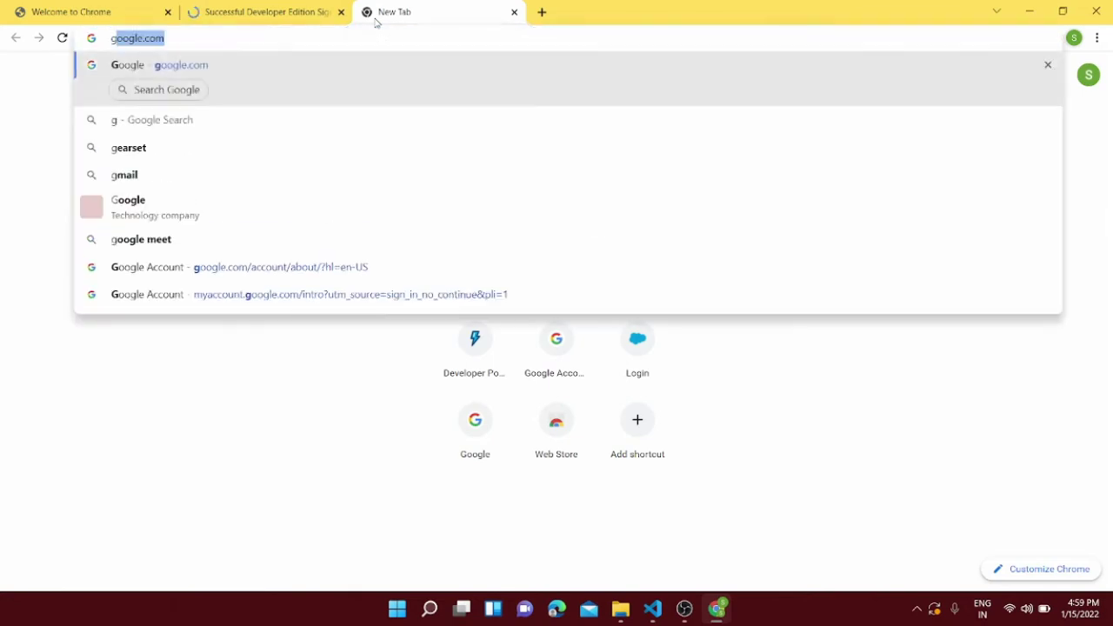
# Step: Go to Gmail, close the signup tab, and open Salesforce's Verify your account email
pyautogui.write('l')
pyautogui.press('Return')
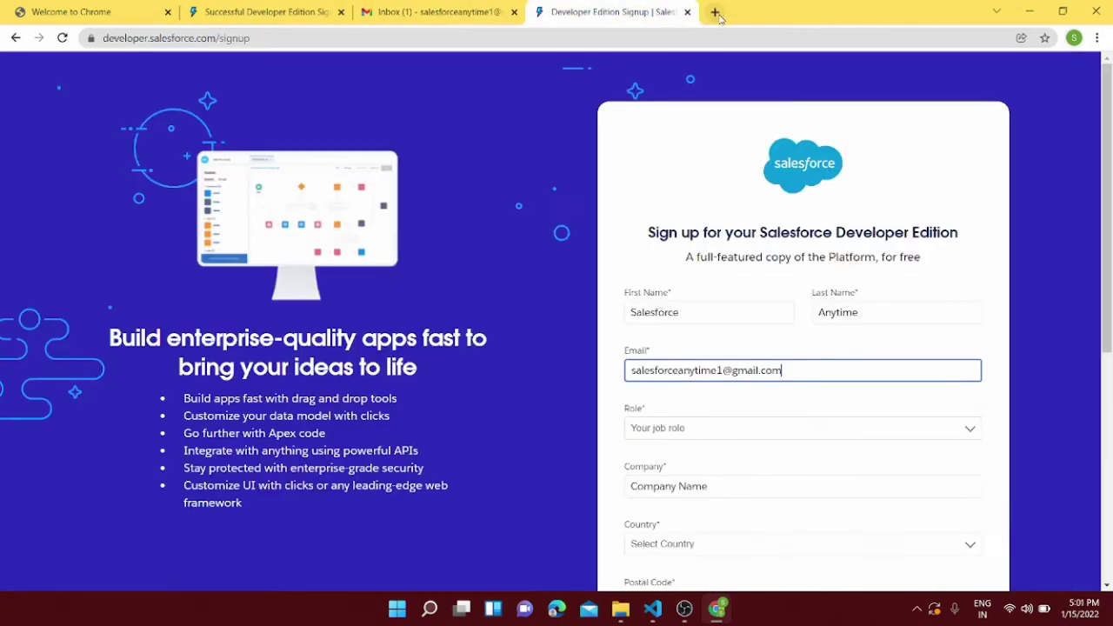
pyautogui.click(687, 12)
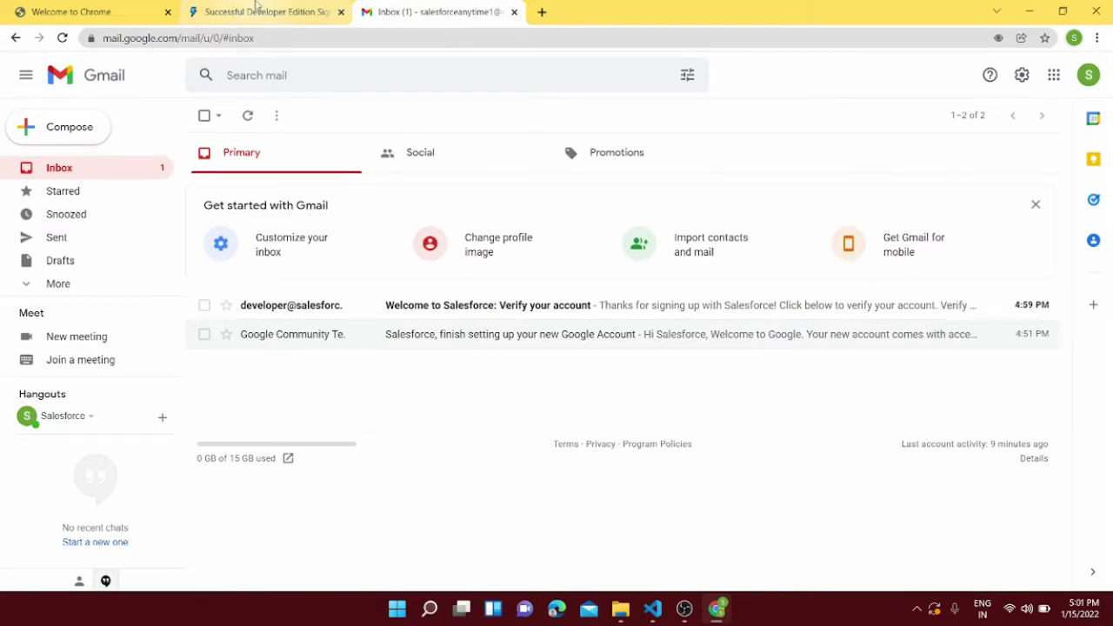
pyautogui.click(319, 304)
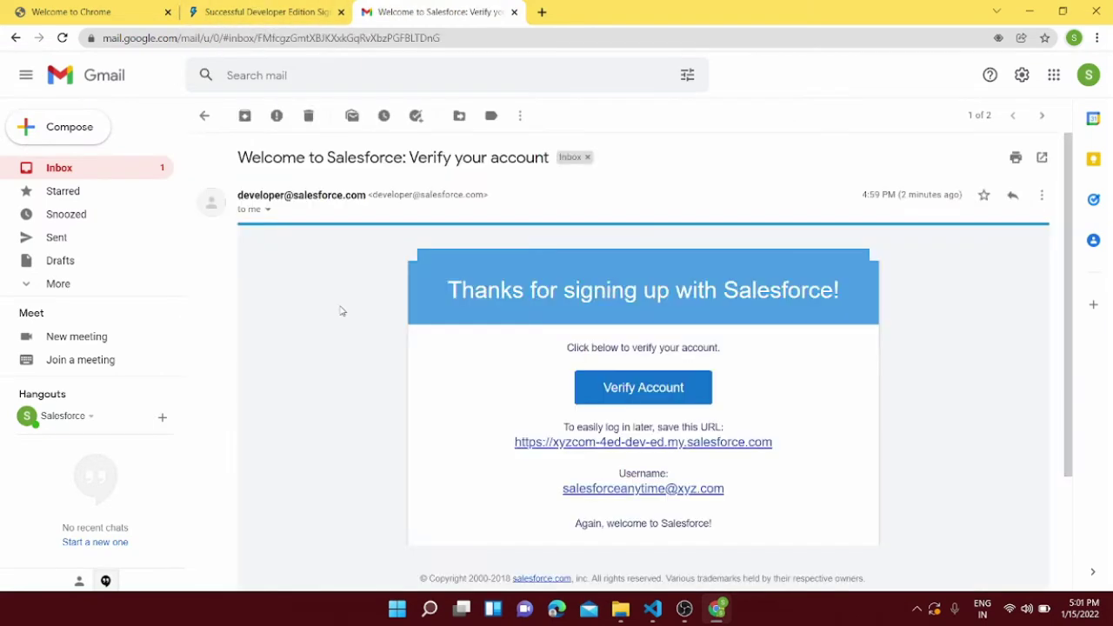
pyautogui.scroll(-3, 602, 417)
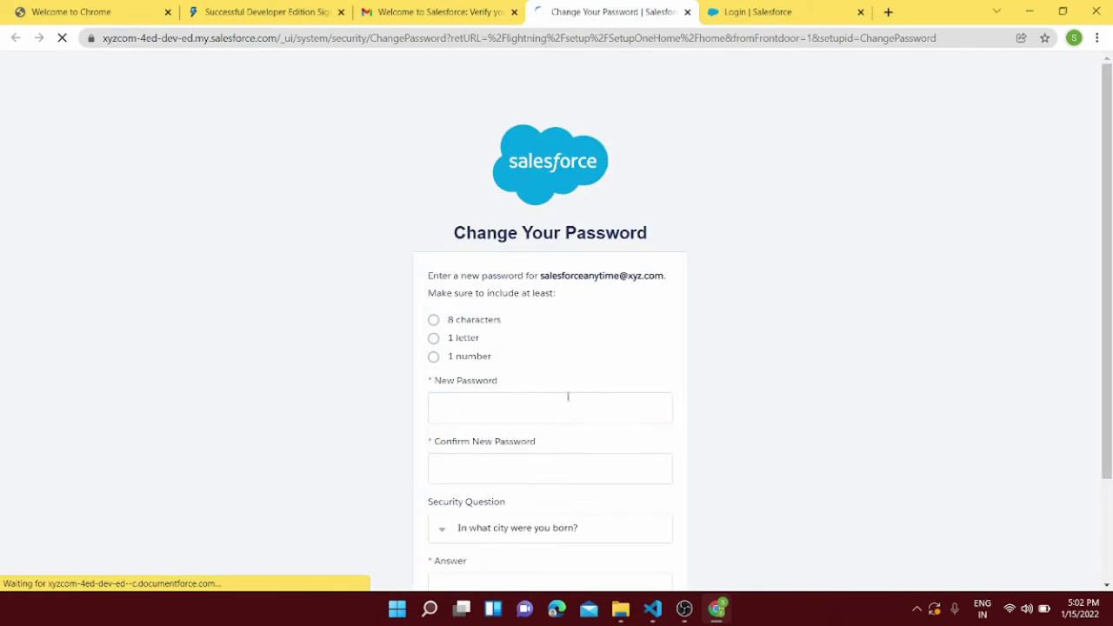
# Step: Enter a new password and its confirmation on the Change Your Password page
pyautogui.click(545, 403)
pyautogui.scroll(-1, 623, 380)
pyautogui.click(549, 323)
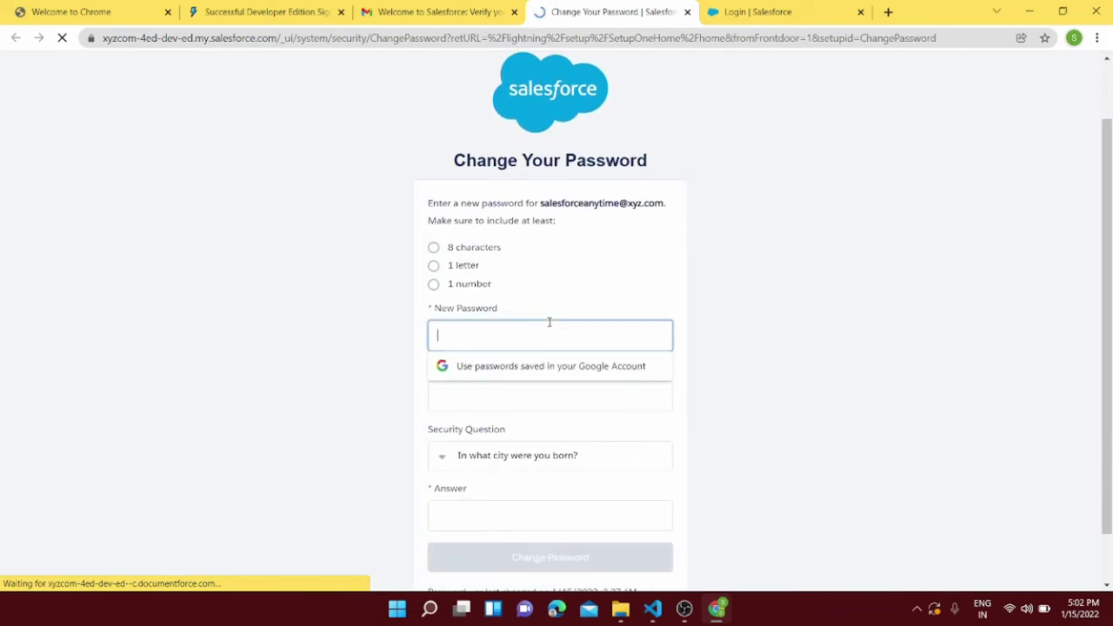
pyautogui.write('••')
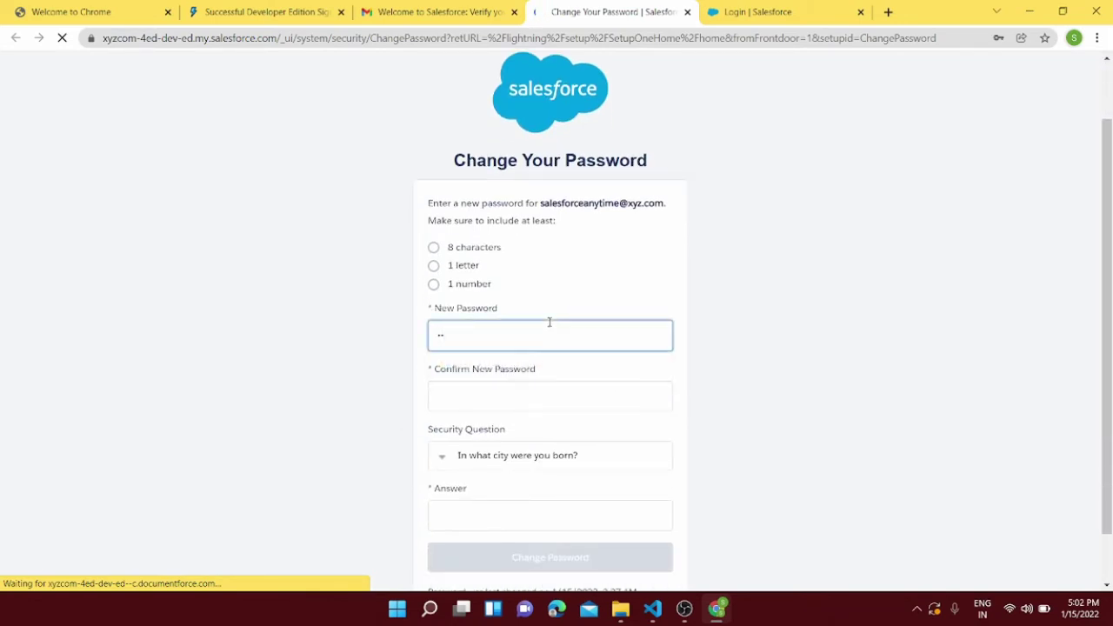
pyautogui.write('••••••••••••')
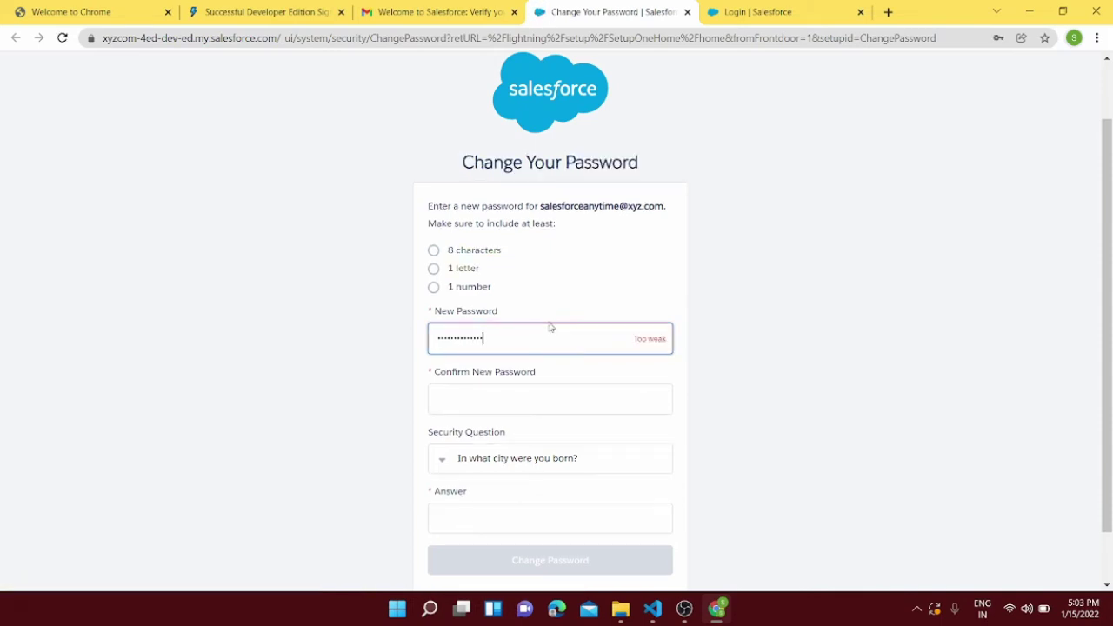
pyautogui.write('•••••')
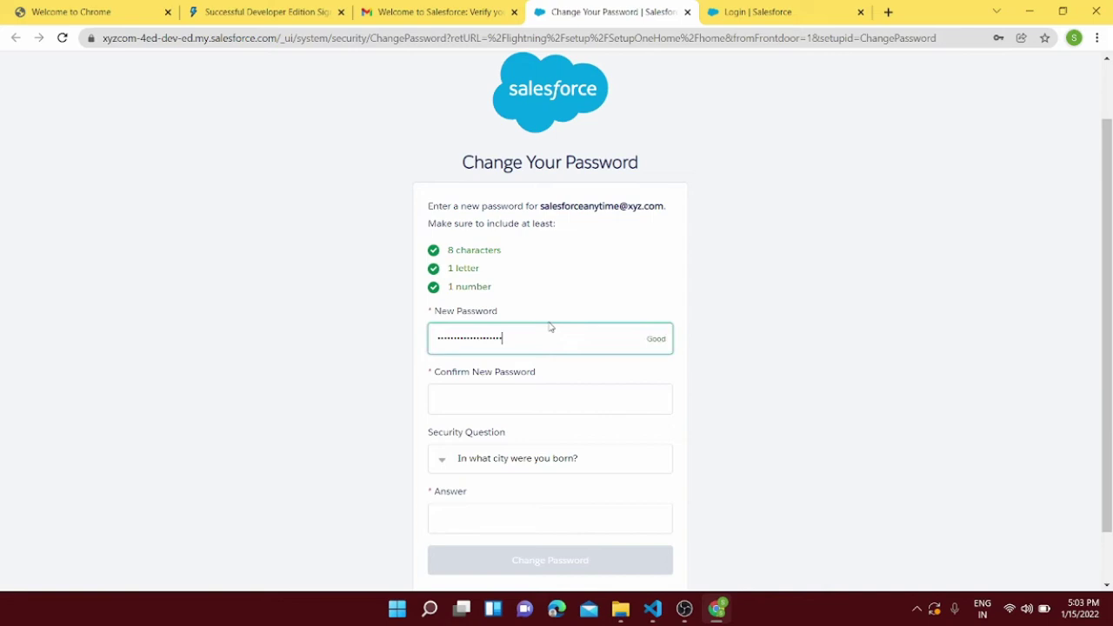
pyautogui.click(518, 393)
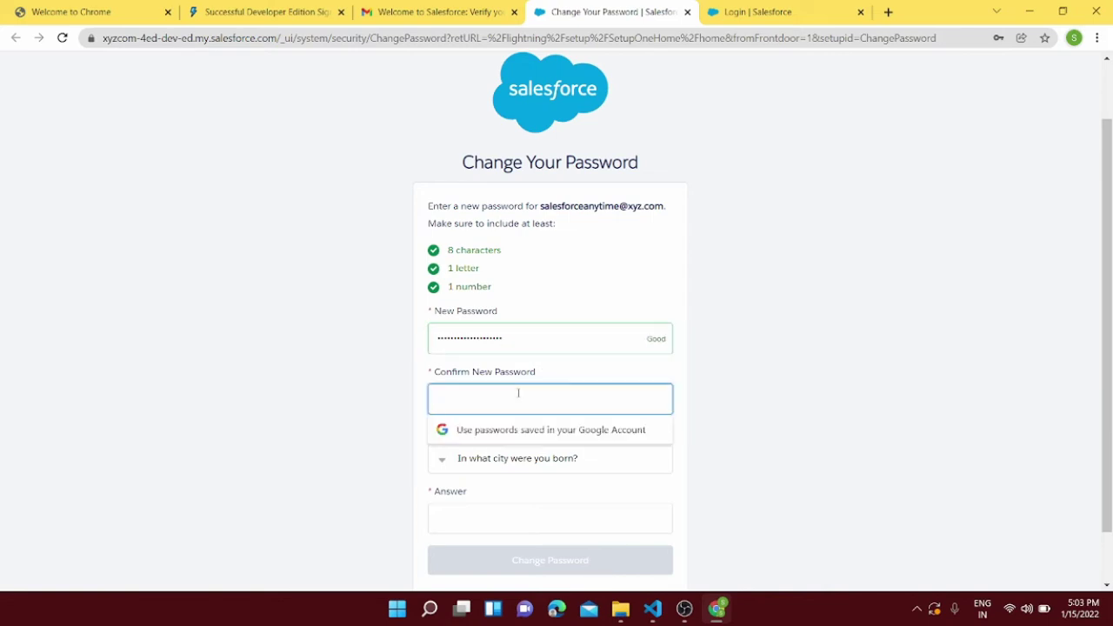
pyautogui.write('•••••••')
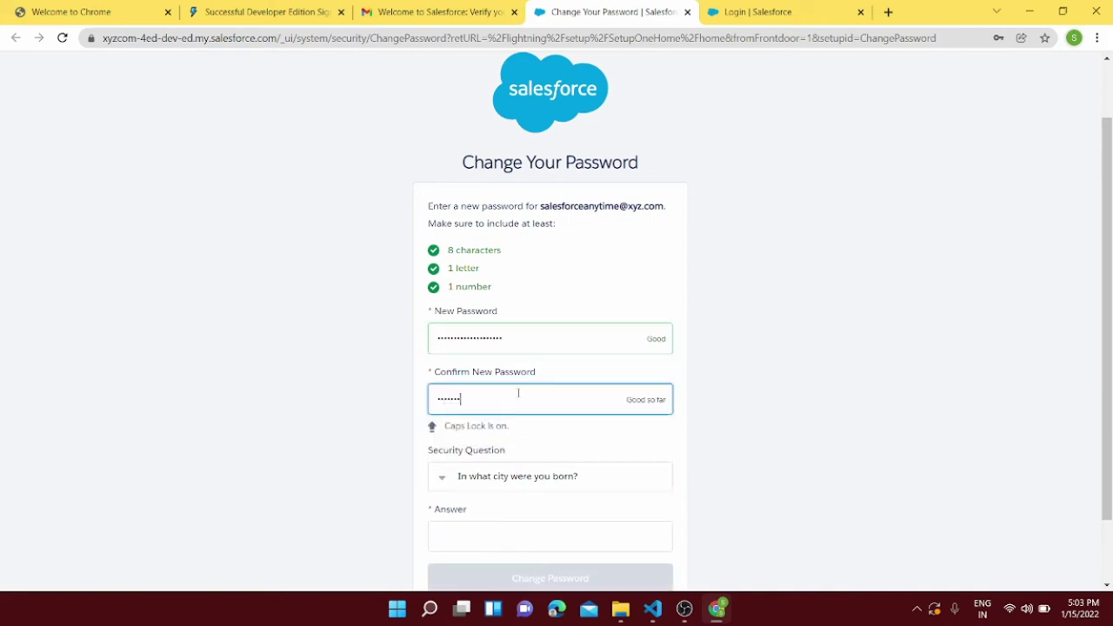
pyautogui.write('••')
pyautogui.click(679, 421)
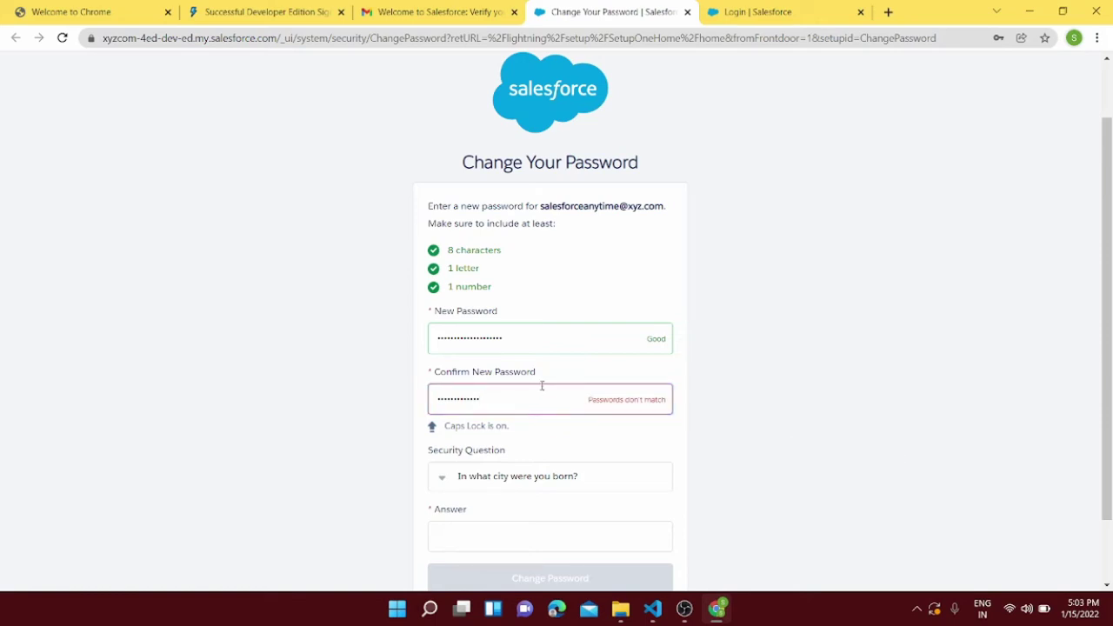
# Step: Retype the confirmation password, answer the security question, and submit the change
pyautogui.moveTo(541, 341); pyautogui.dragTo(375, 346)
pyautogui.moveTo(485, 392); pyautogui.dragTo(400, 403)
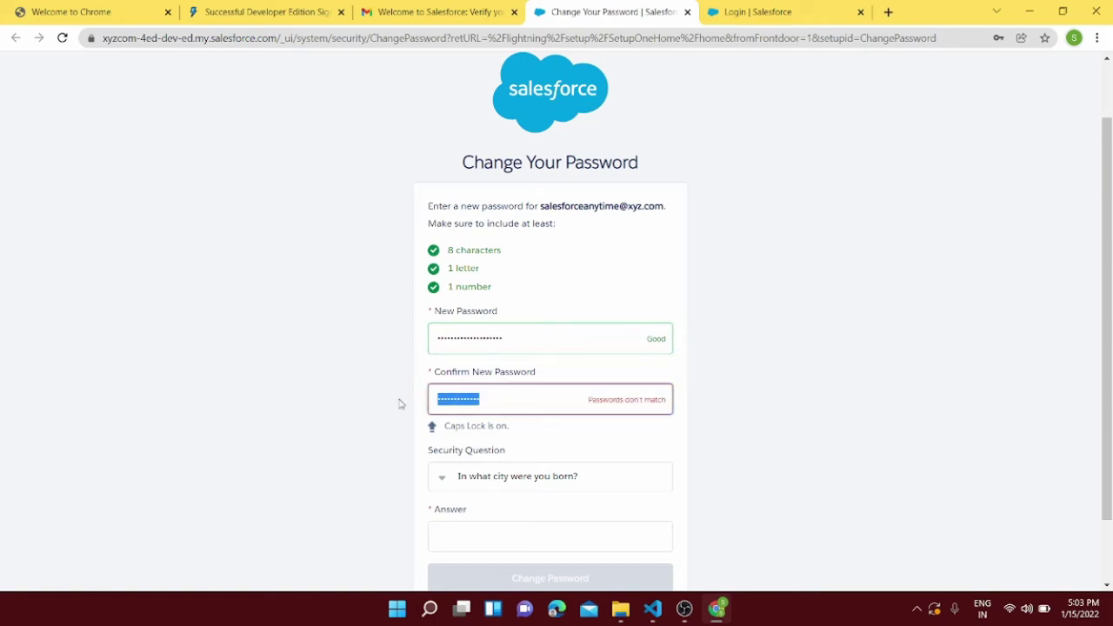
pyautogui.press('BackSpace')
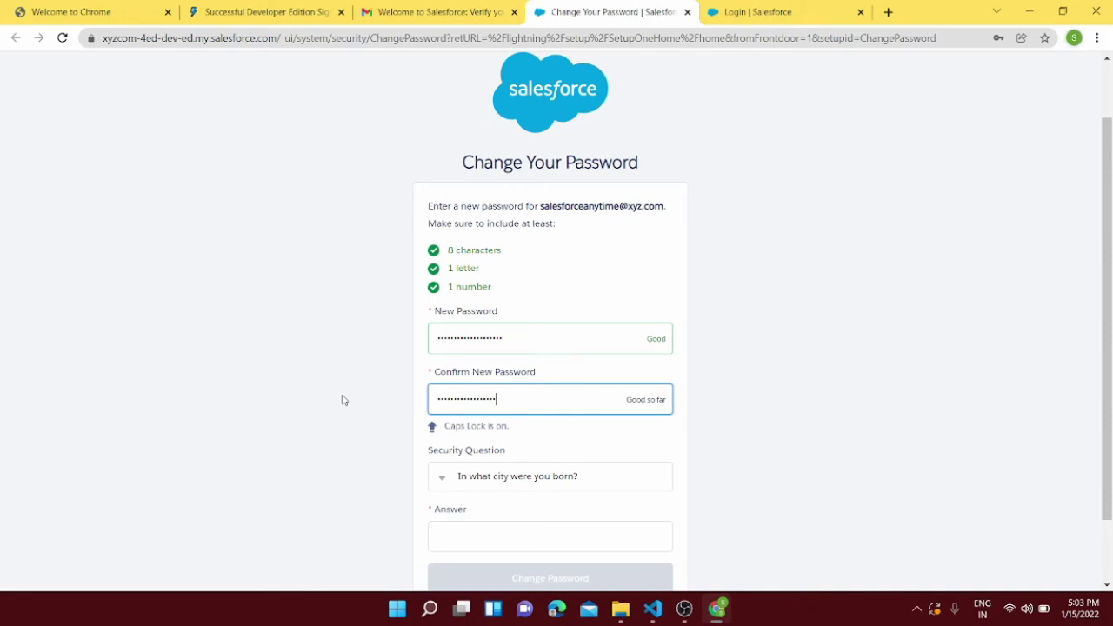
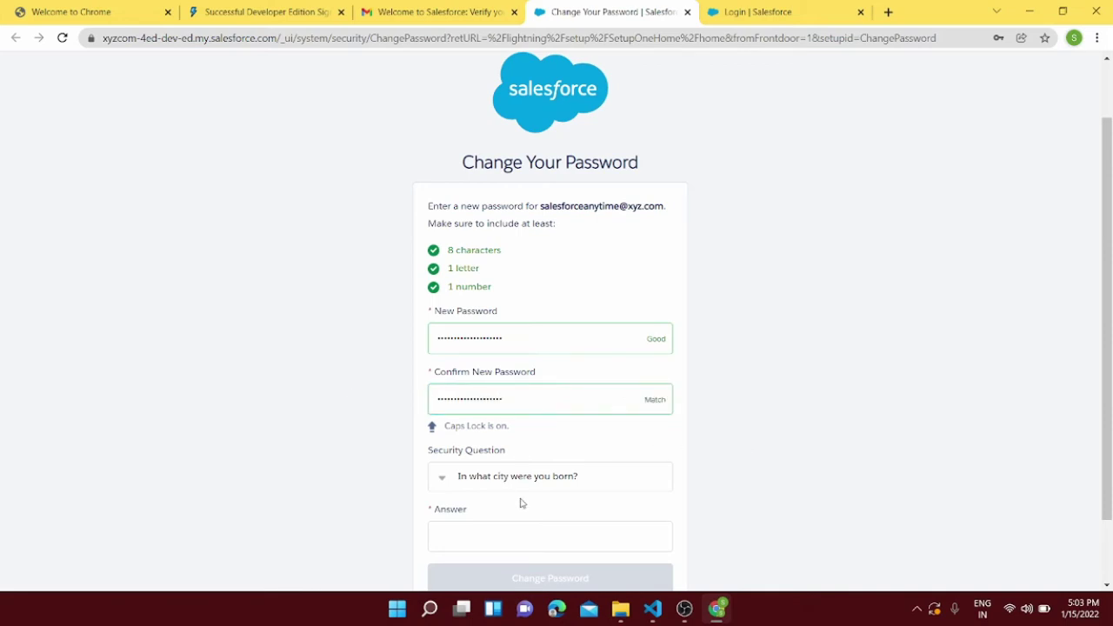
pyautogui.scroll(-1, 513, 496)
pyautogui.click(500, 455)
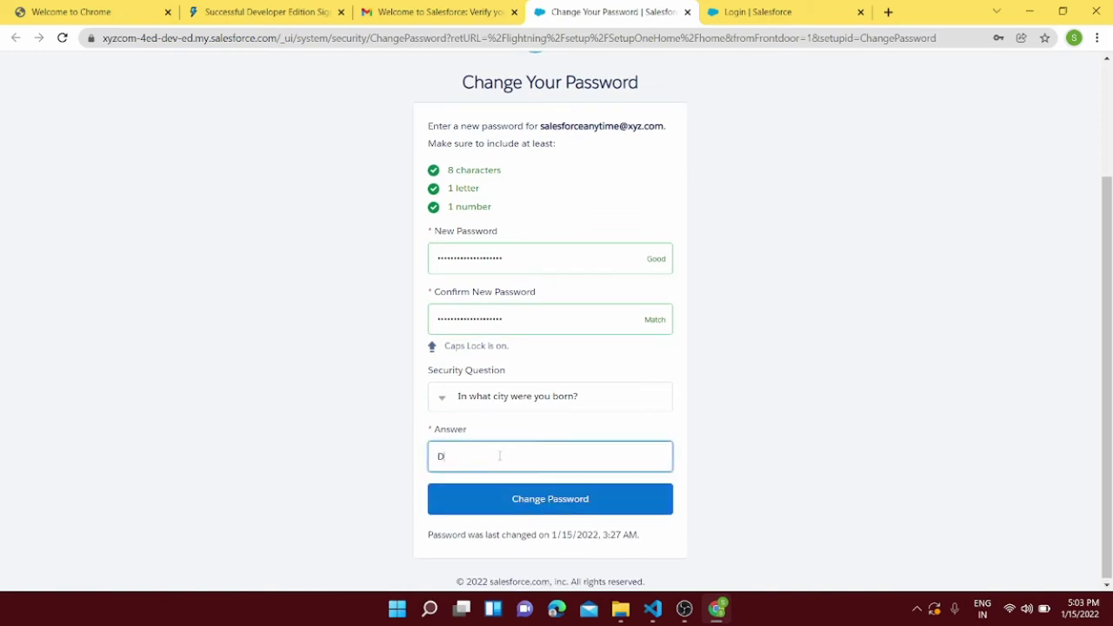
pyautogui.press('Return')
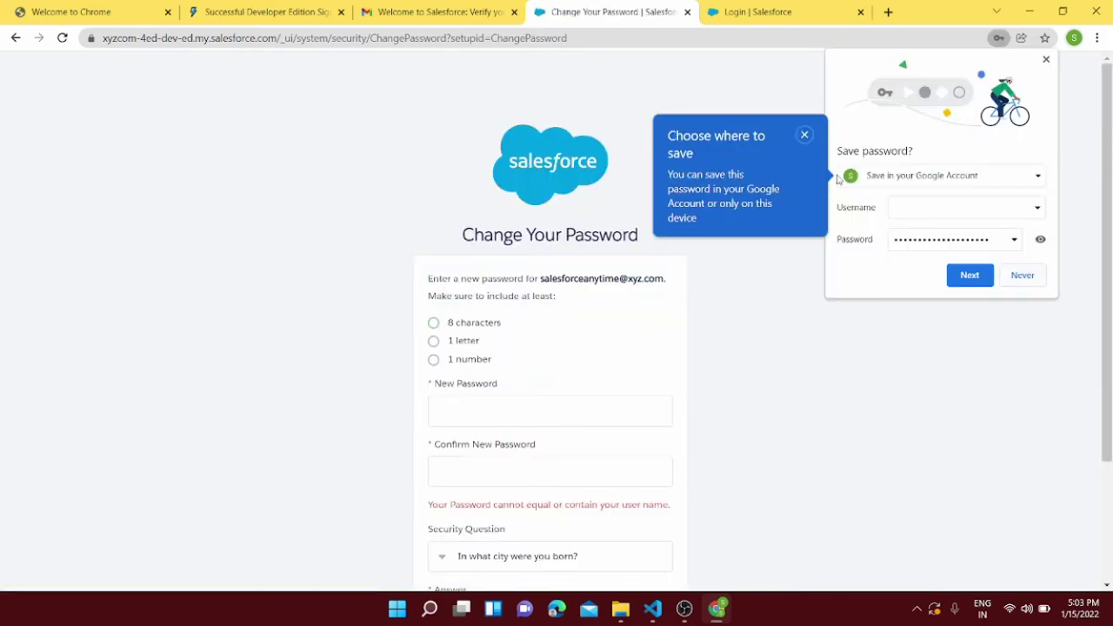
# Step: Enter and confirm a new password, give the birth-city answer, and submit Change Password
pyautogui.click(1022, 275)
pyautogui.scroll(-2, 537, 412)
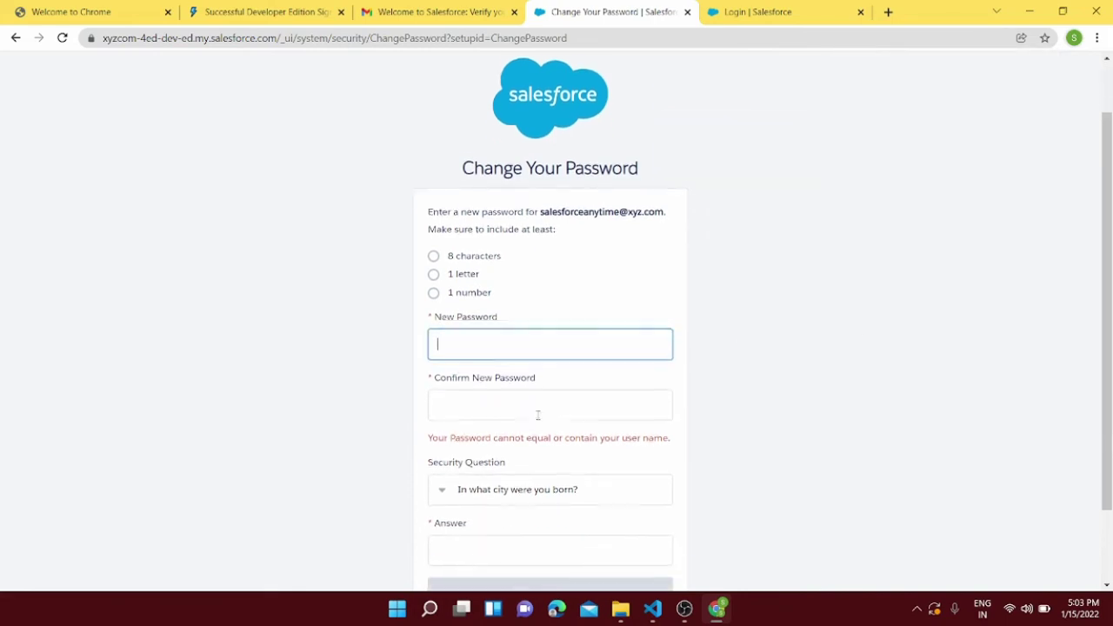
pyautogui.click(468, 266)
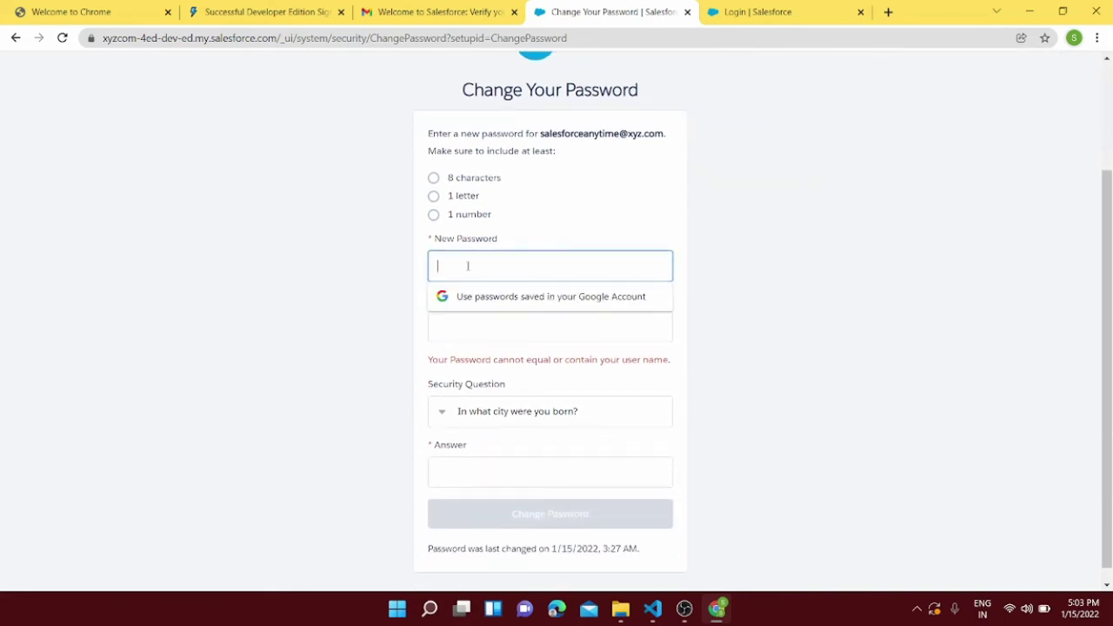
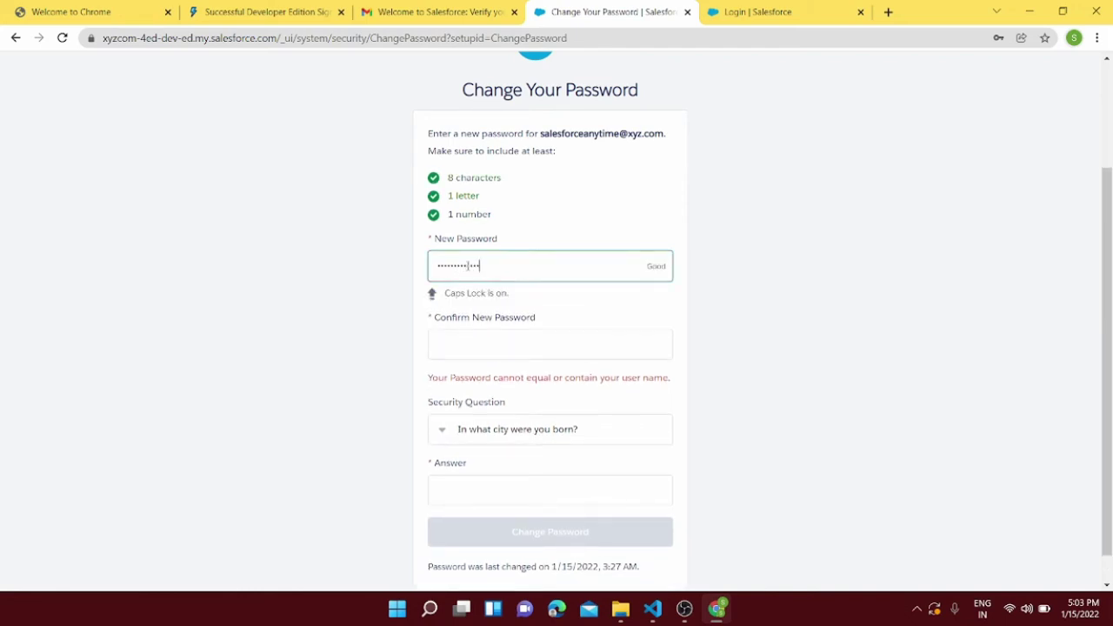
pyautogui.click(473, 345)
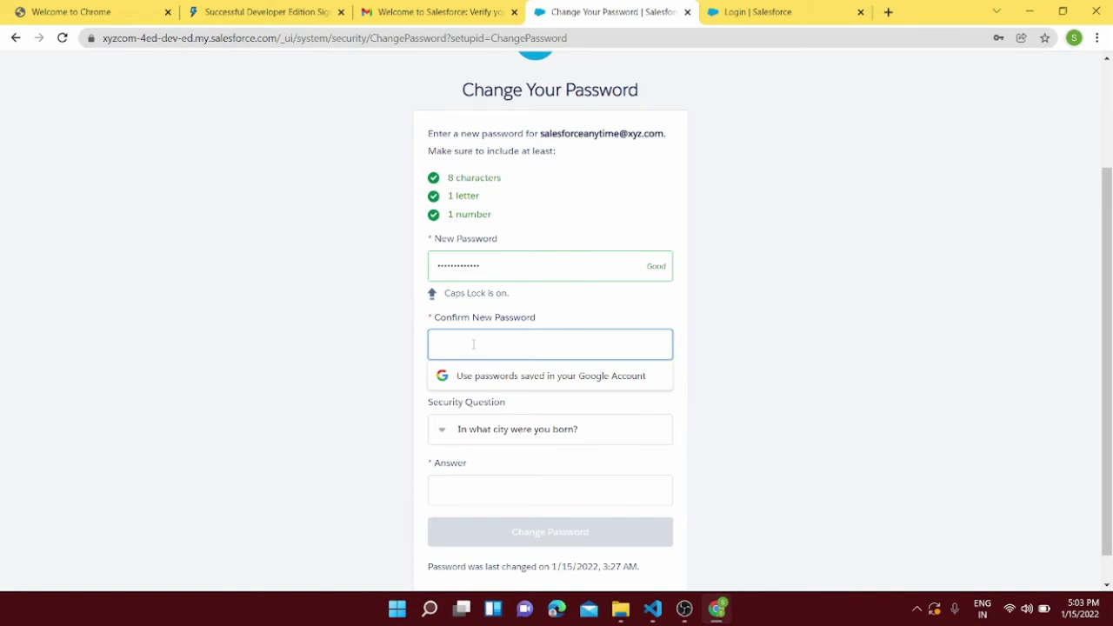
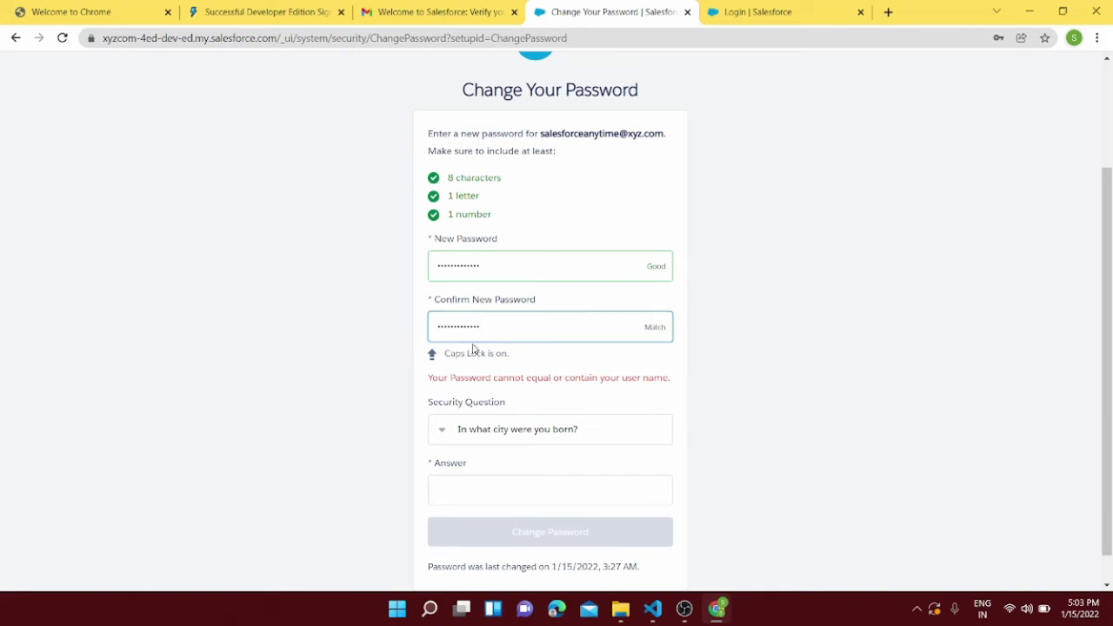
pyautogui.click(518, 499)
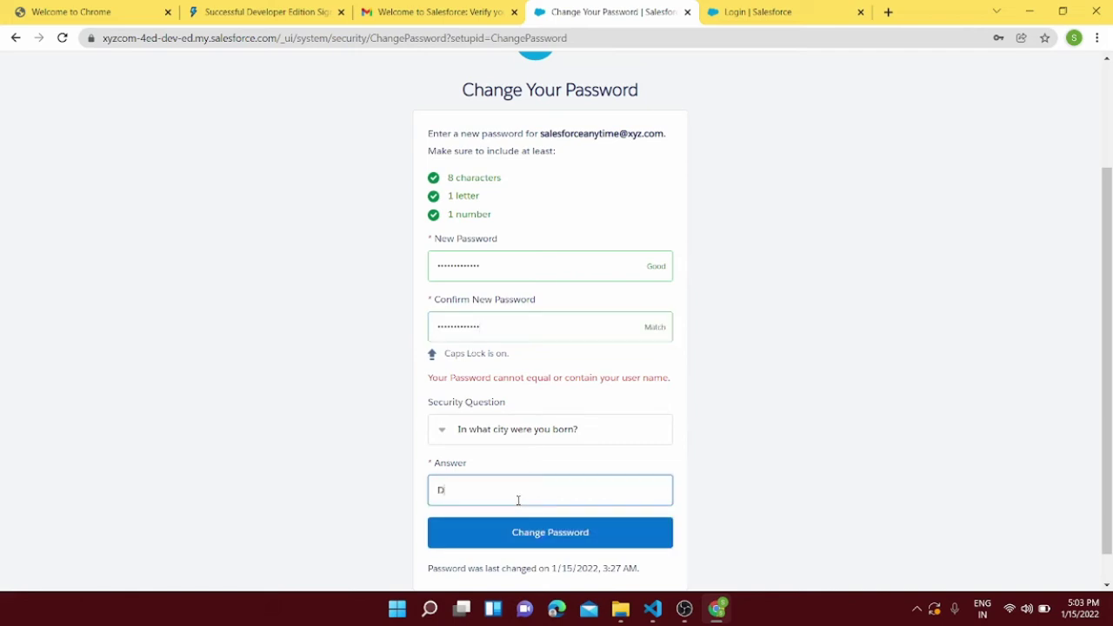
pyautogui.click(512, 530)
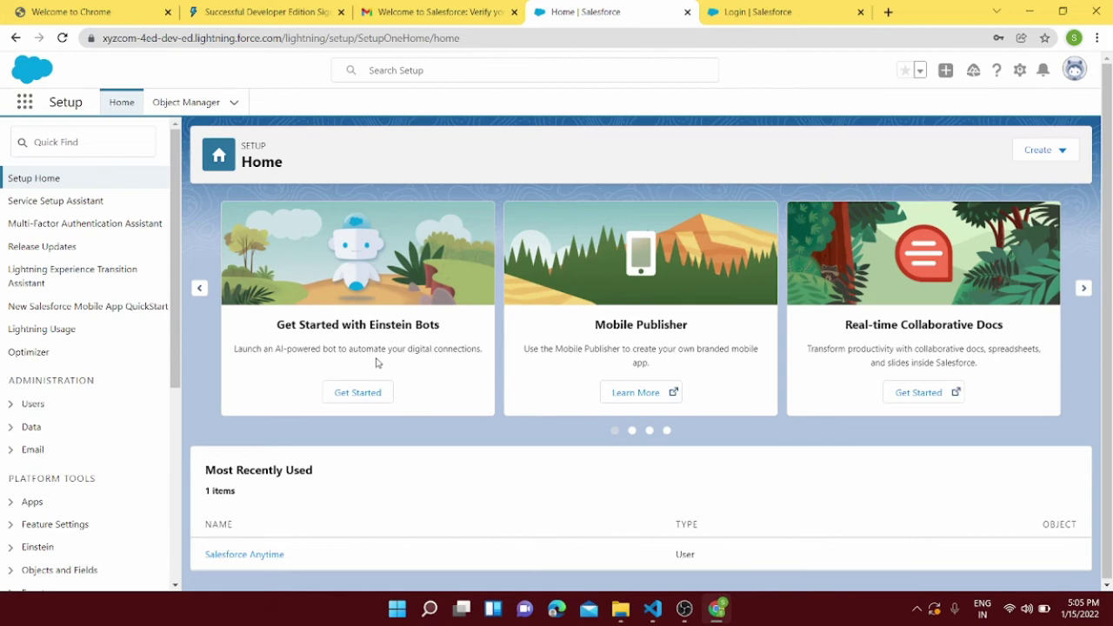
# Step: Dismiss the Go Mobile panel and log out from the profile avatar menu
pyautogui.click(240, 556)
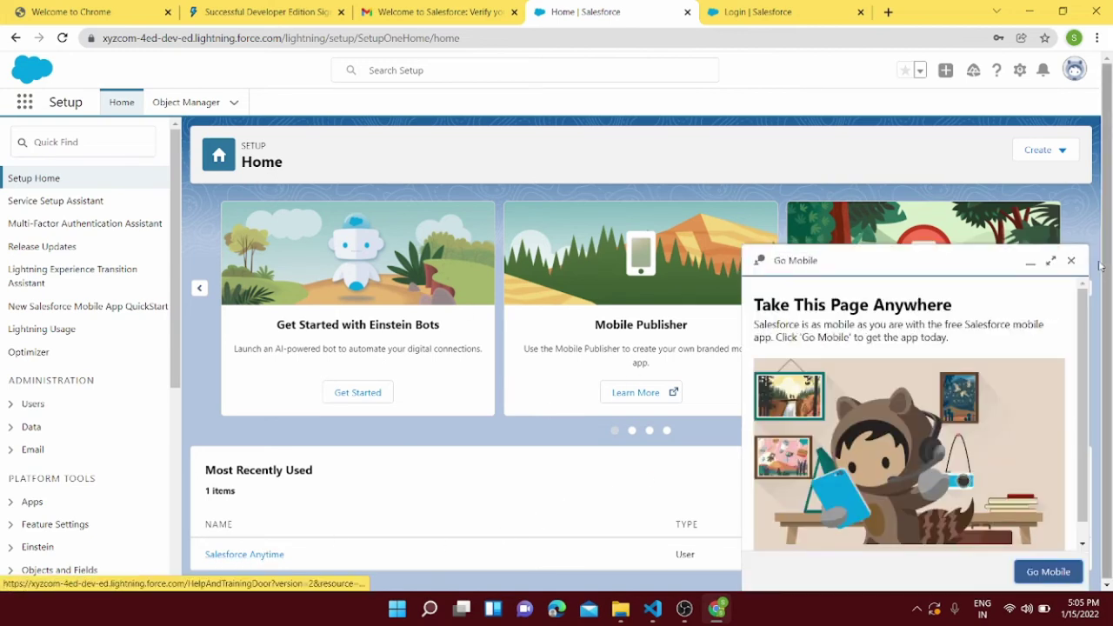
pyautogui.click(1070, 261)
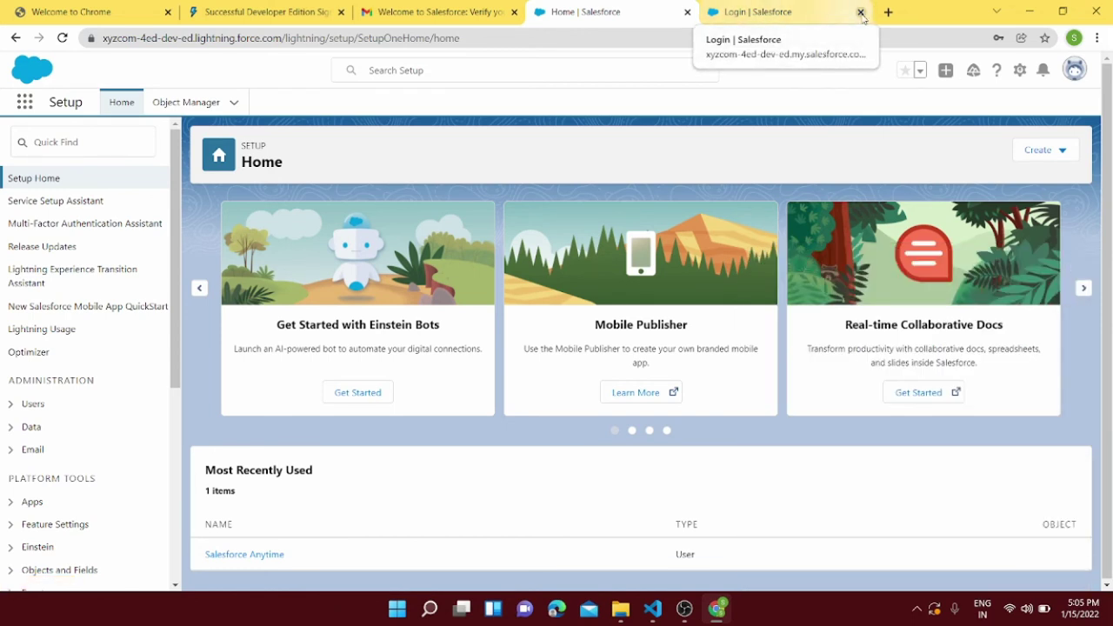
pyautogui.click(1078, 76)
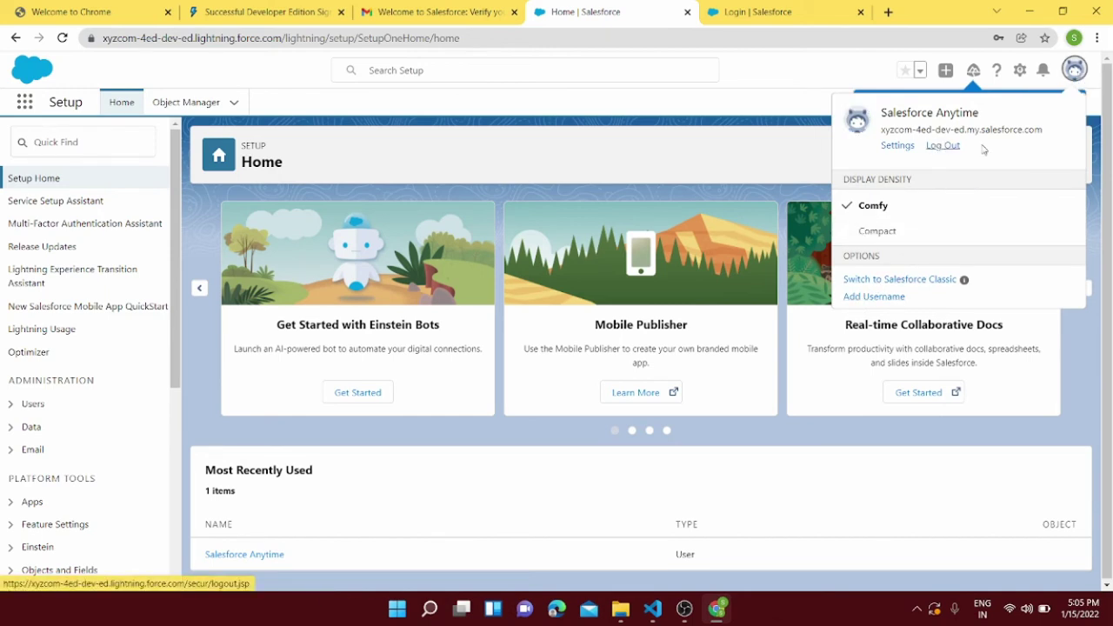
pyautogui.click(1054, 227)
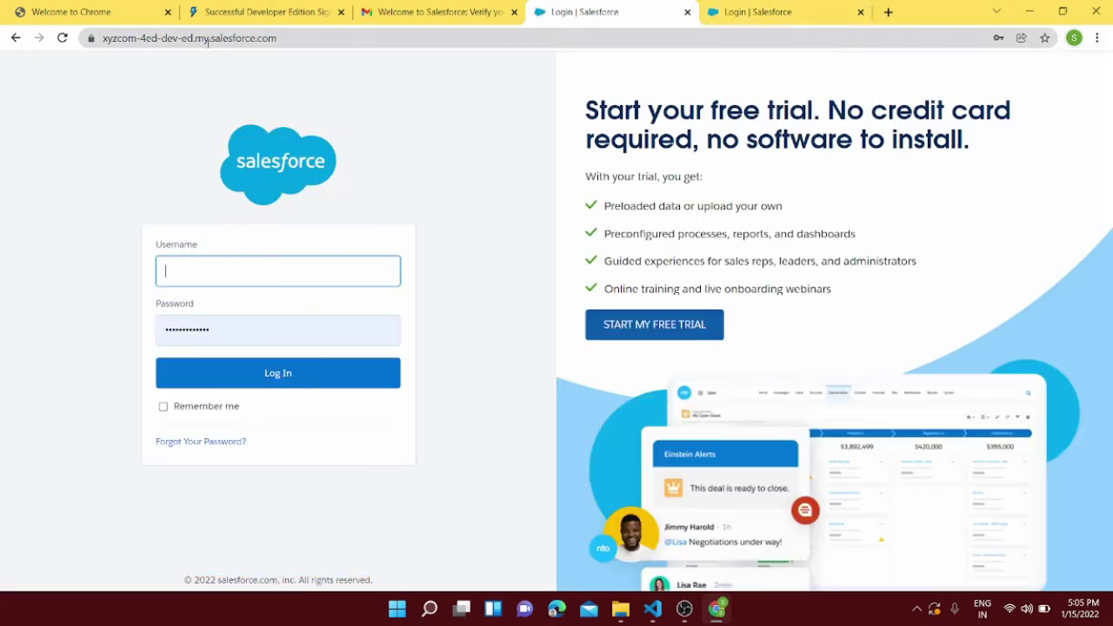
# Step: Log in at login.salesforce.com with the new username and the saved password
pyautogui.click(892, 13)
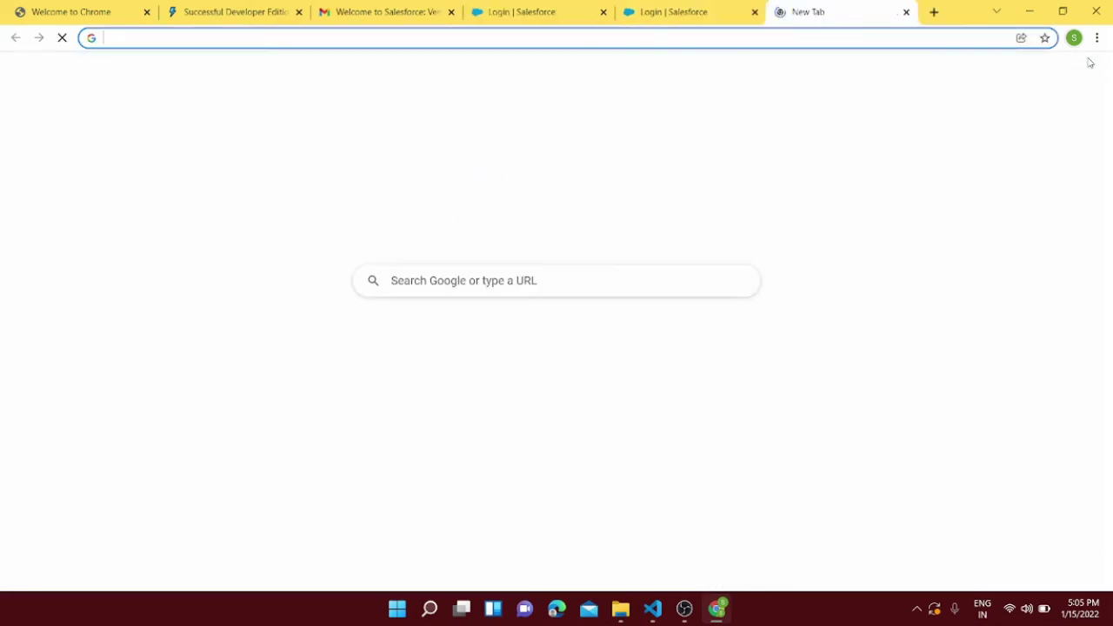
pyautogui.write('login')
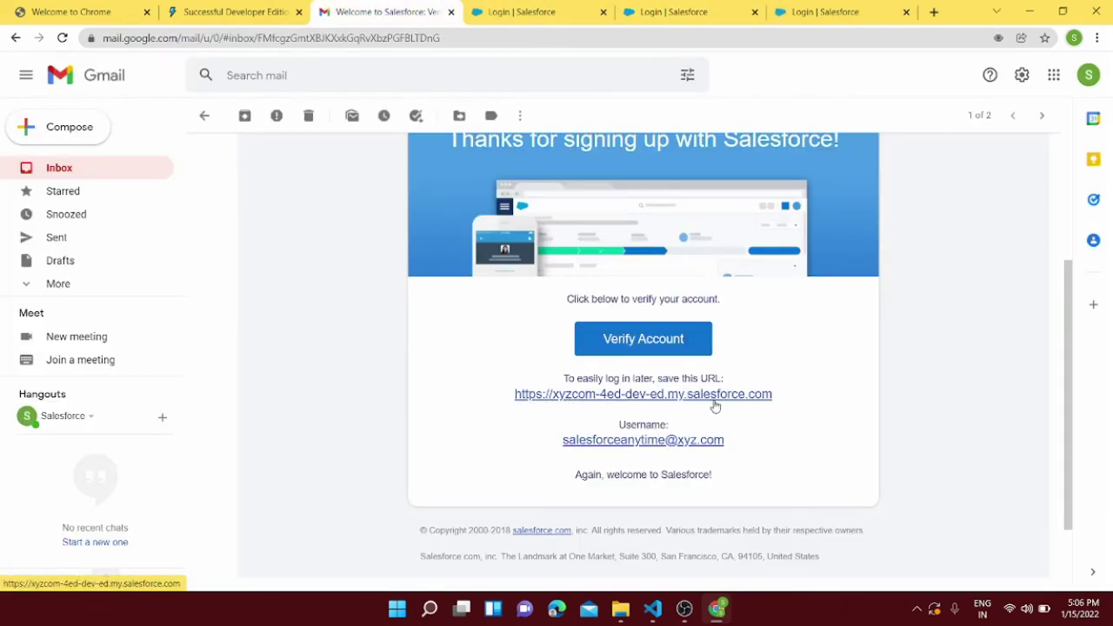
pyautogui.click(813, 13)
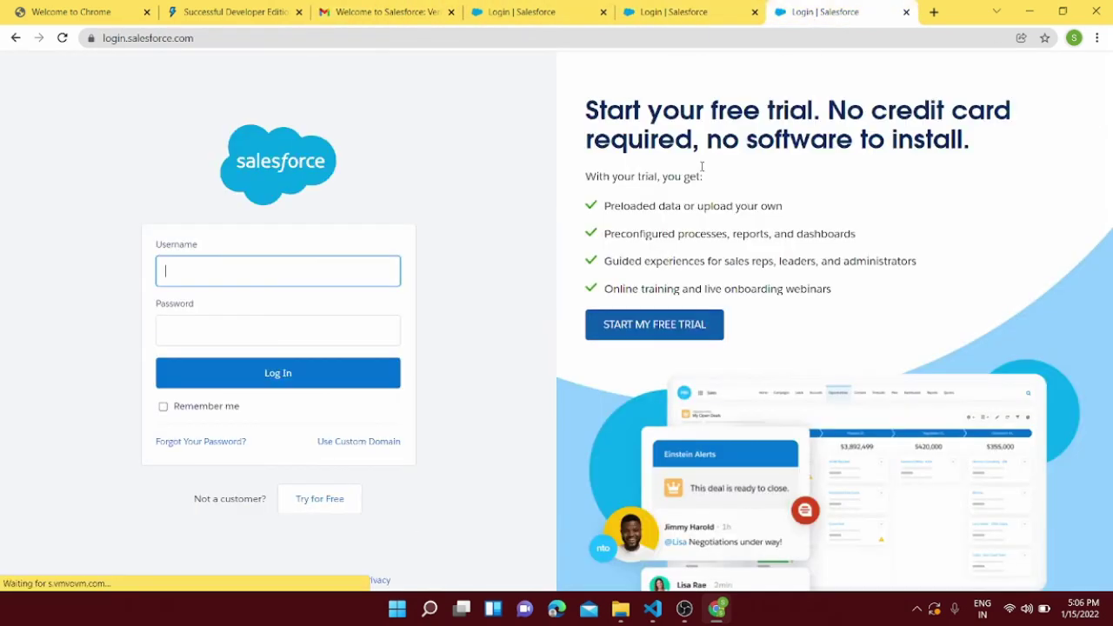
pyautogui.click(356, 277)
pyautogui.click(307, 318)
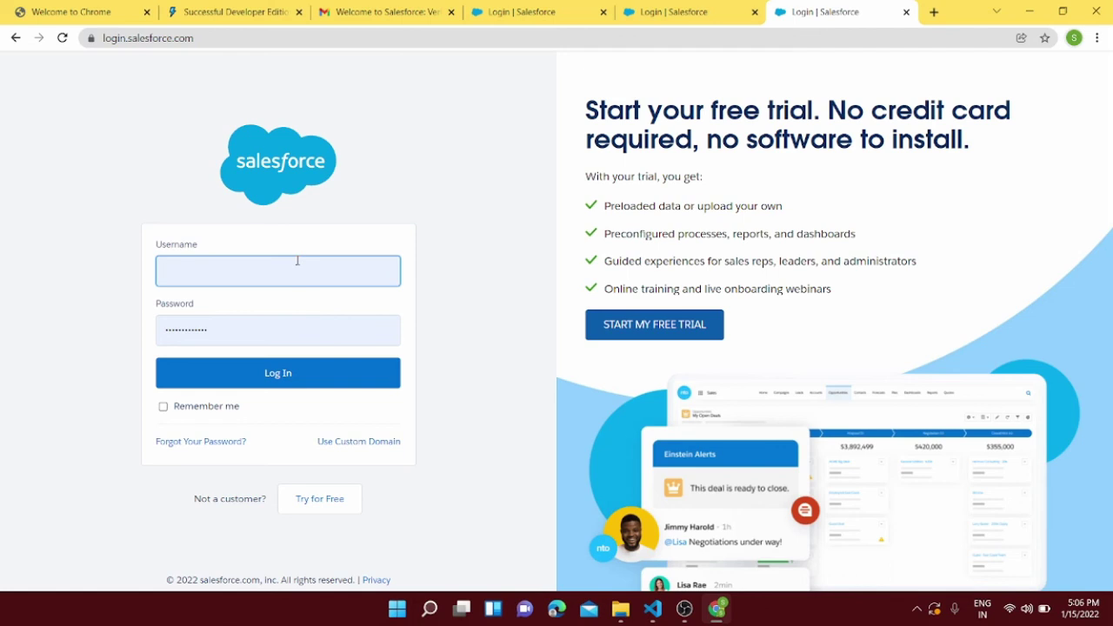
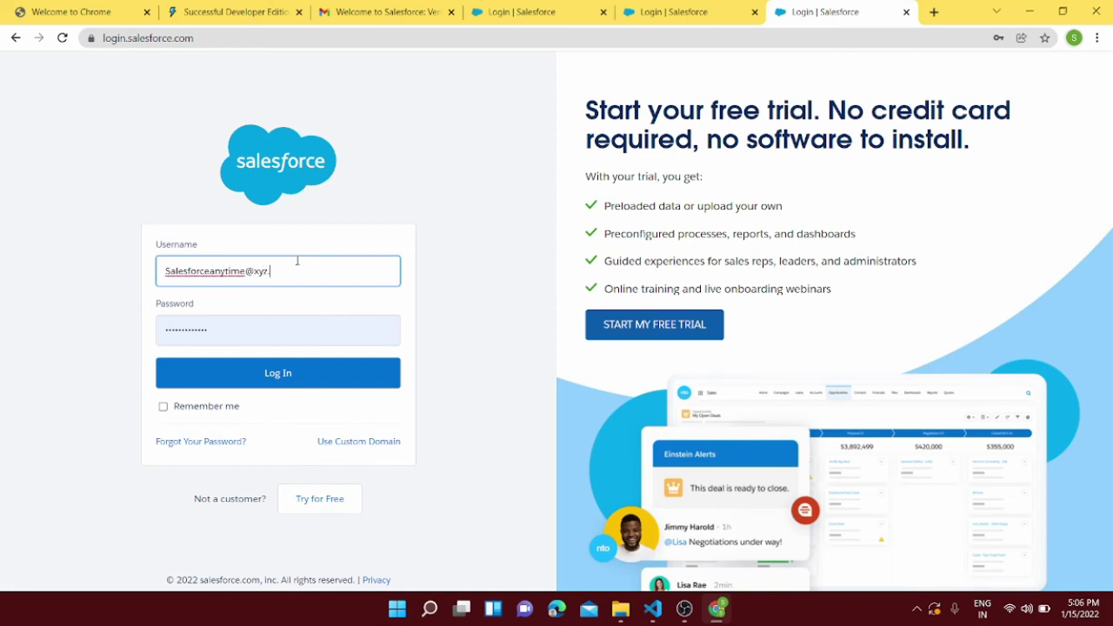
pyautogui.click(305, 375)
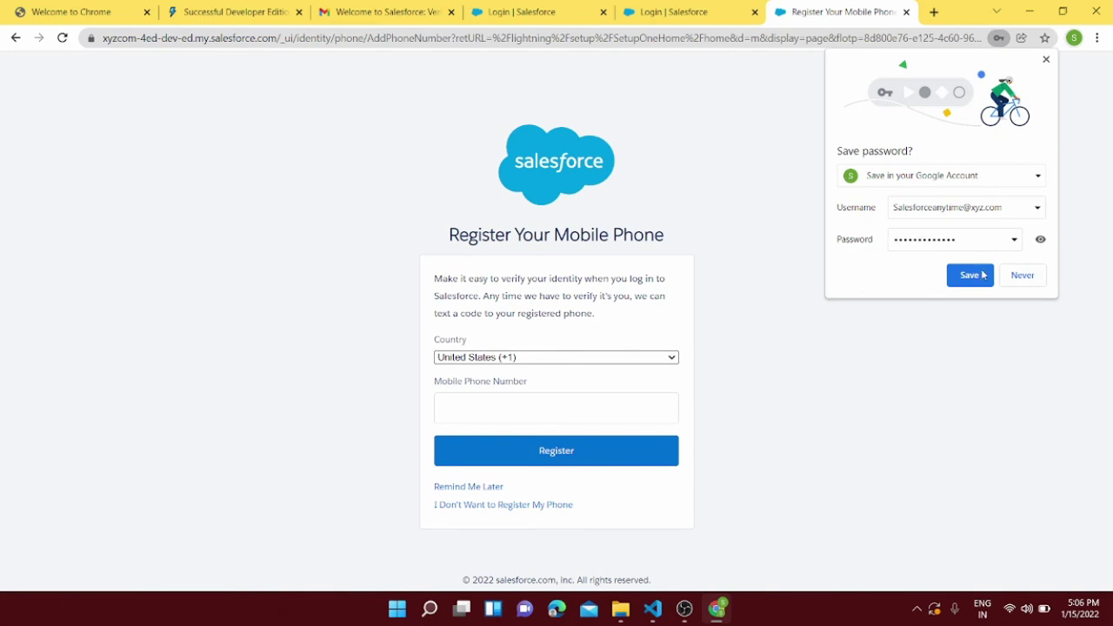
# Step: Save the login password in Chrome, then choose 'I Don't Want to Register My Phone'
pyautogui.click(969, 275)
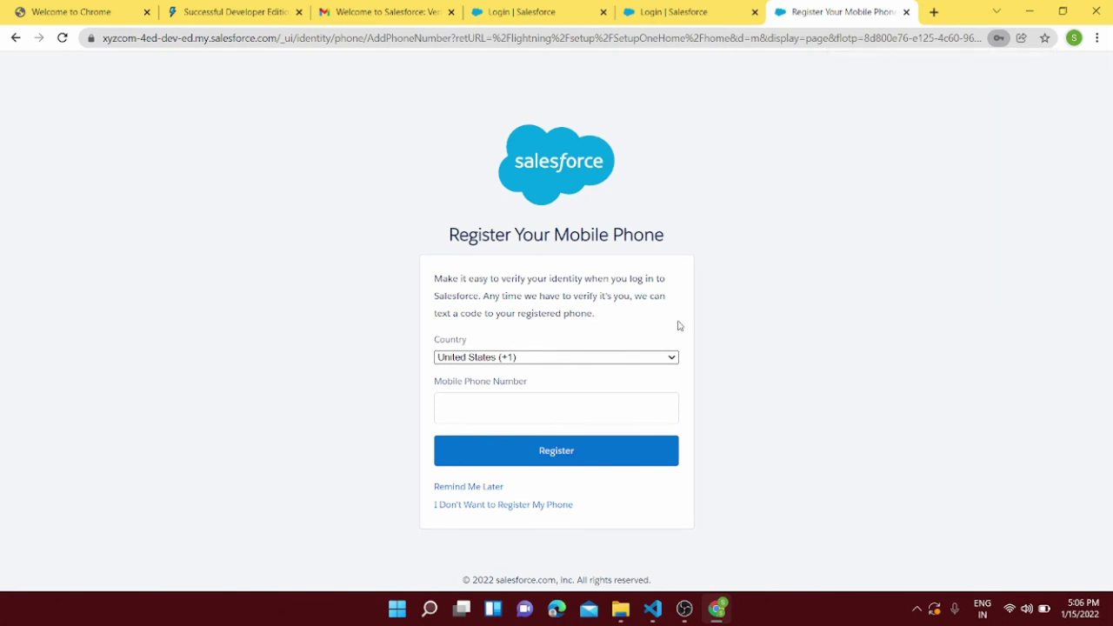
pyautogui.click(586, 360)
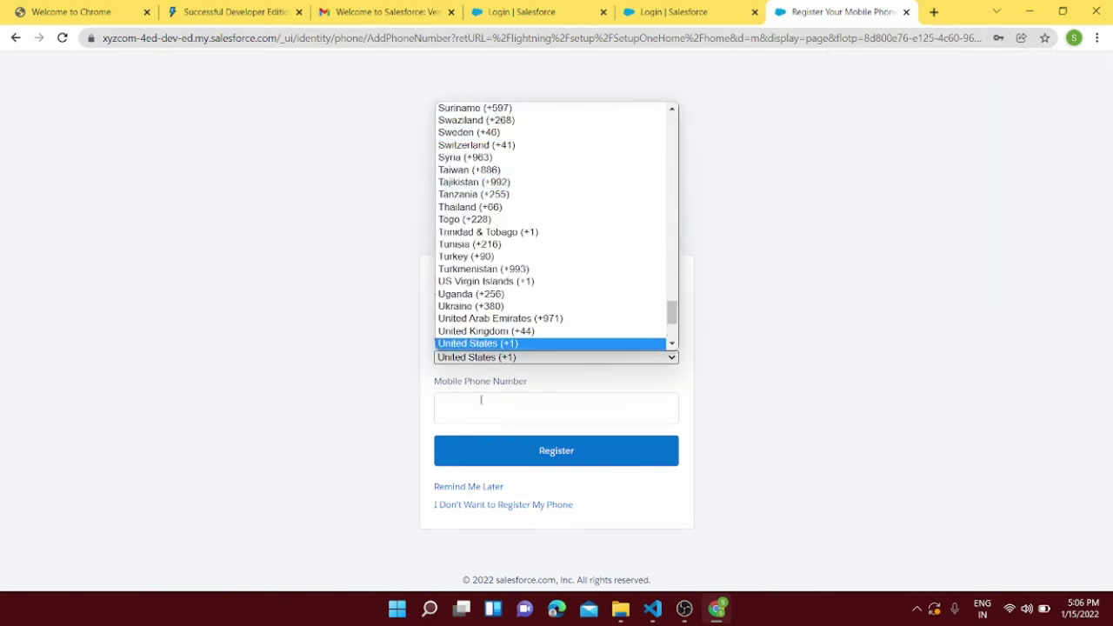
pyautogui.click(492, 503)
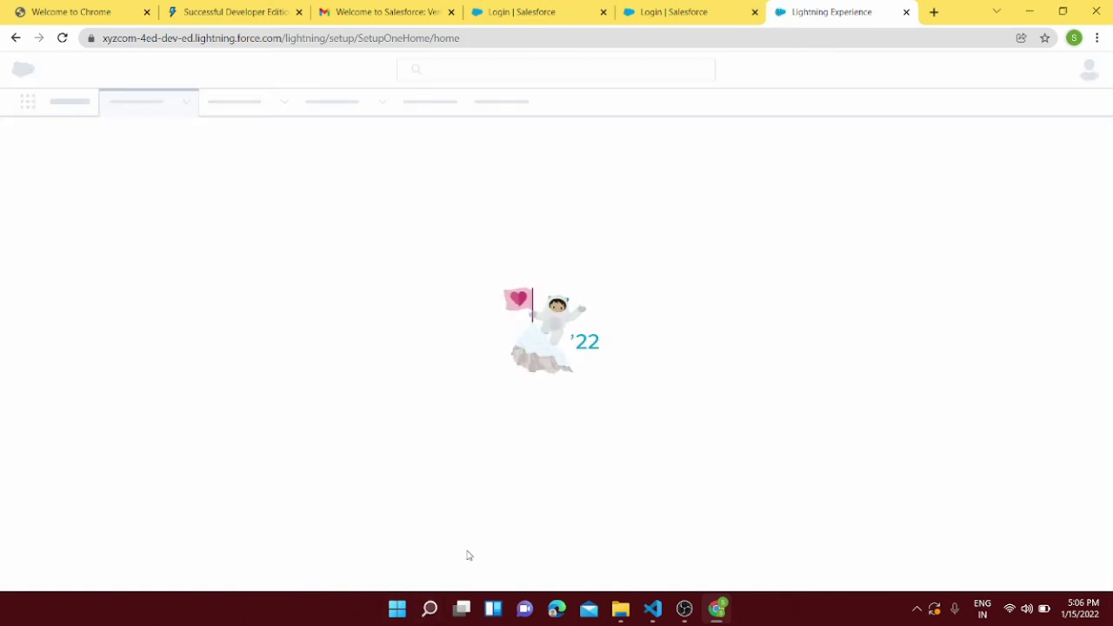
pyautogui.moveTo(632, 615)
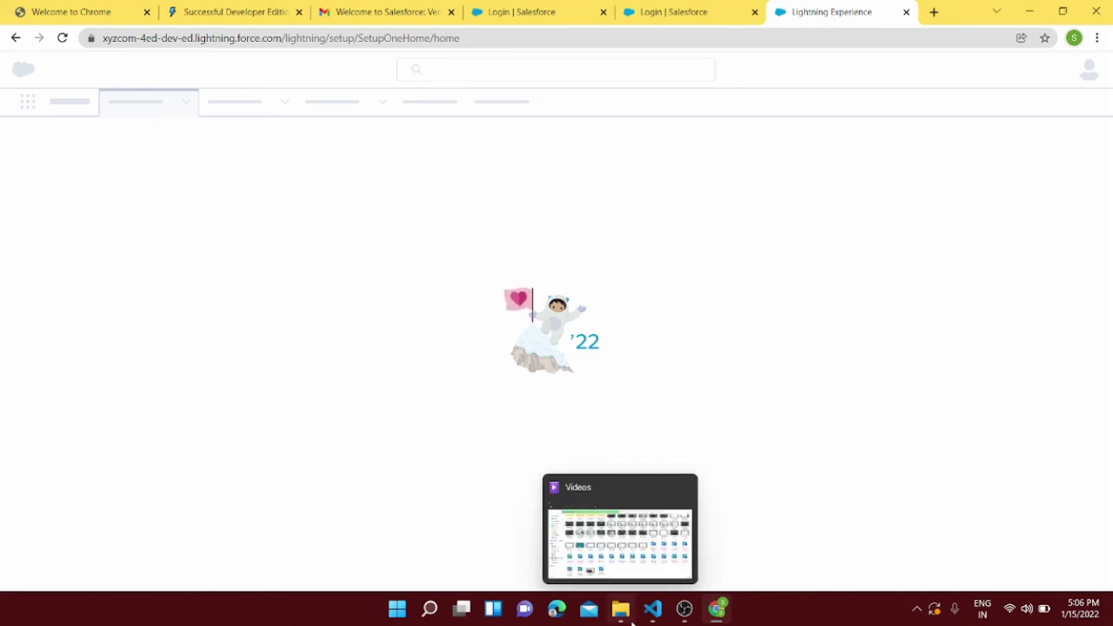